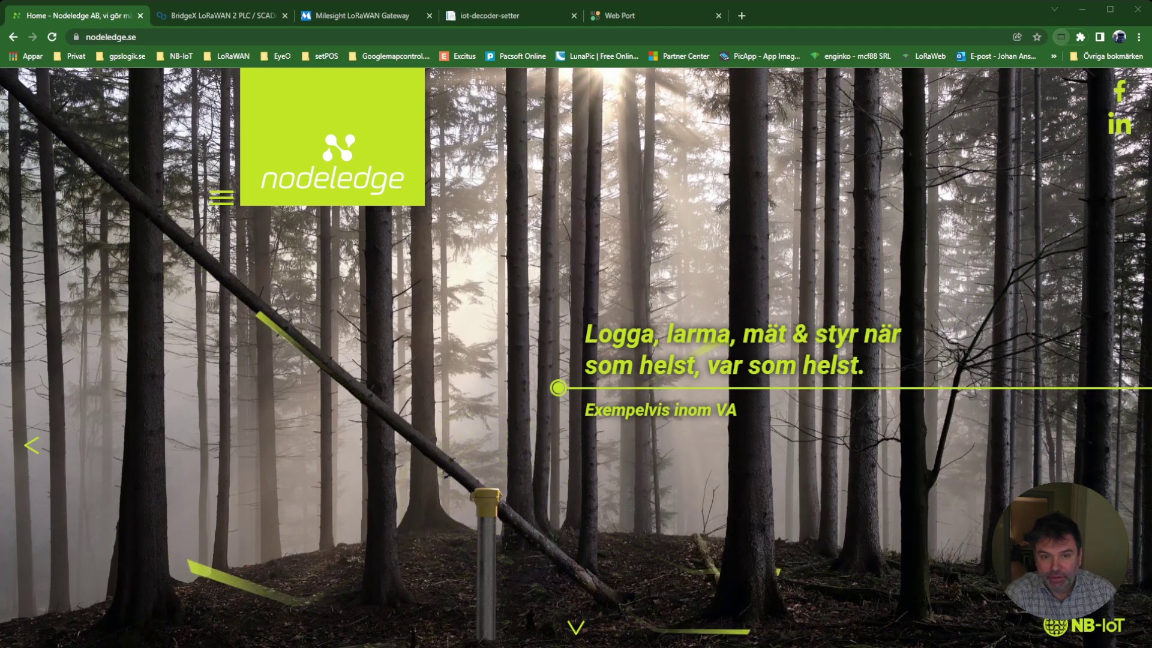
Switch to the 'BridgeX LoRaWAN 2 PLC / SCADA' documentation to show the BridgeX Installation page.
{"action": "left_click", "coordinate": [247, 16]}
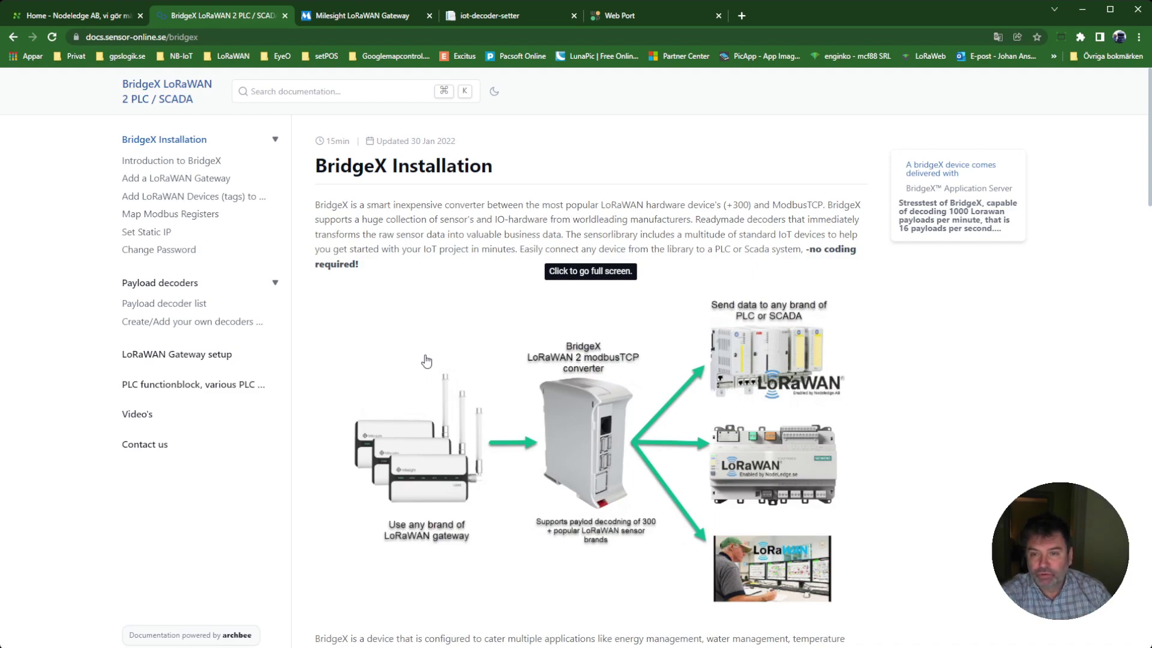
Log into the Milesight UG65-868M-EA gateway with the account username and password.
{"action": "left_click", "coordinate": [352, 22]}
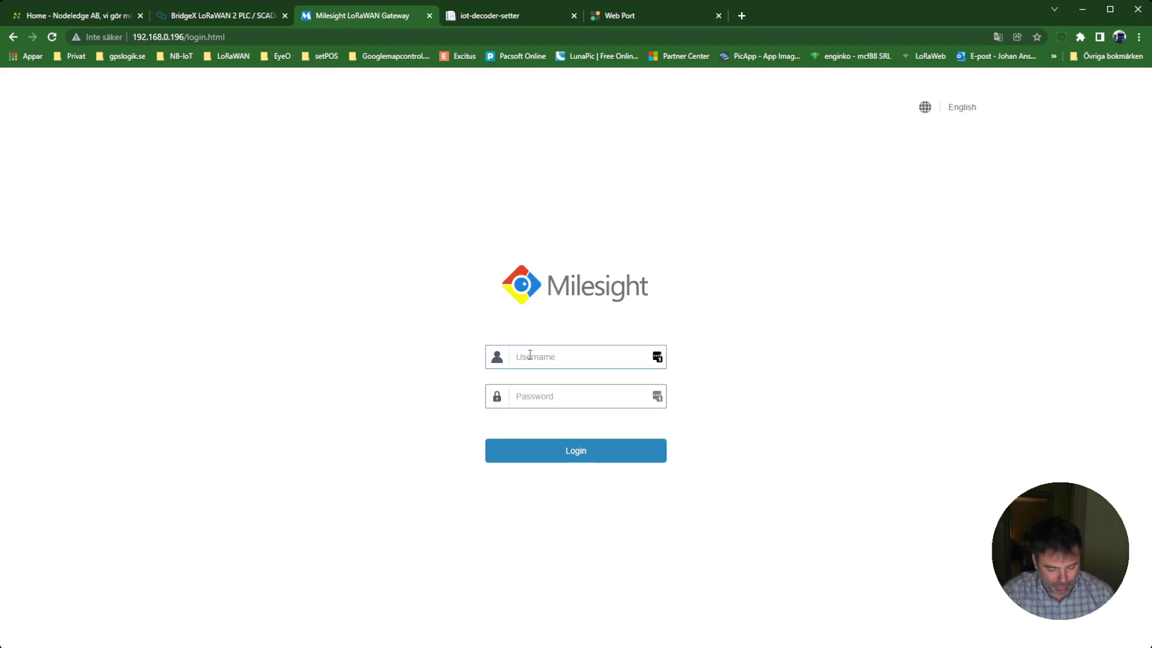
{"action": "type", "text": "admin"}
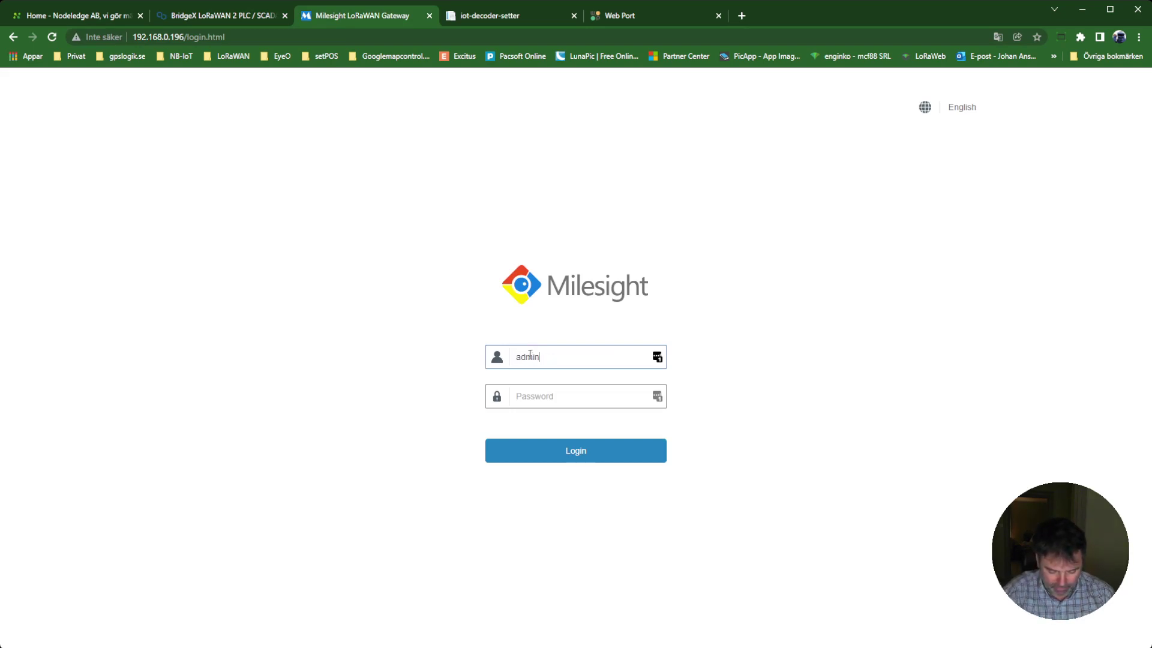
{"action": "key", "text": "Tab"}
{"action": "type", "text": "p"}
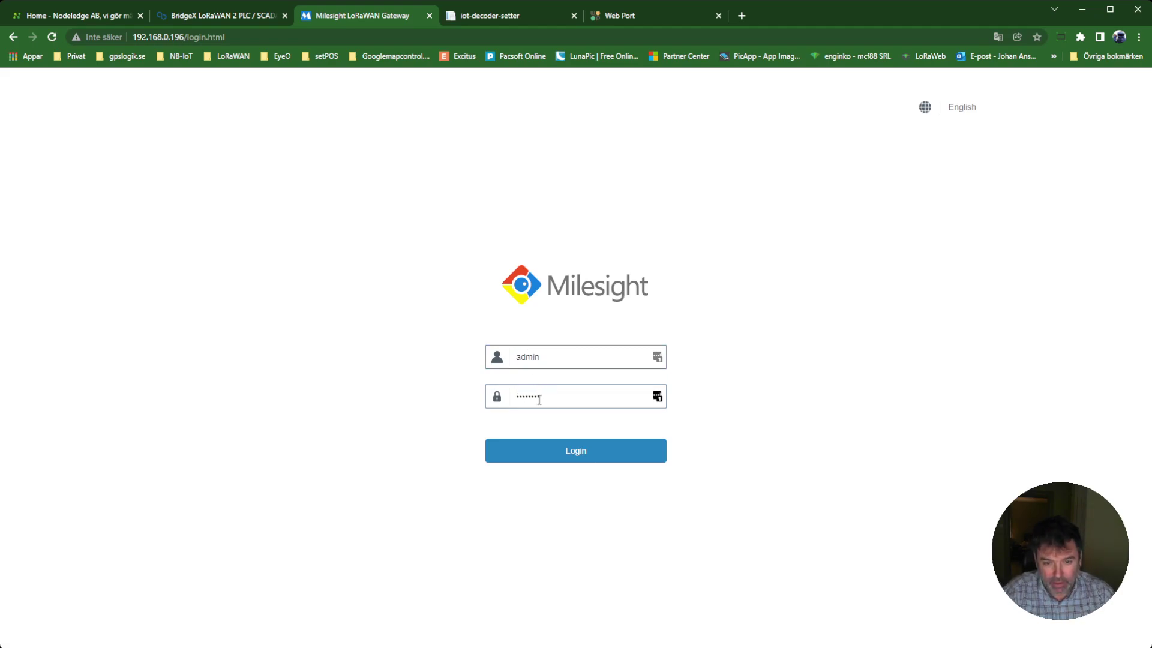
{"action": "left_click", "coordinate": [556, 450]}
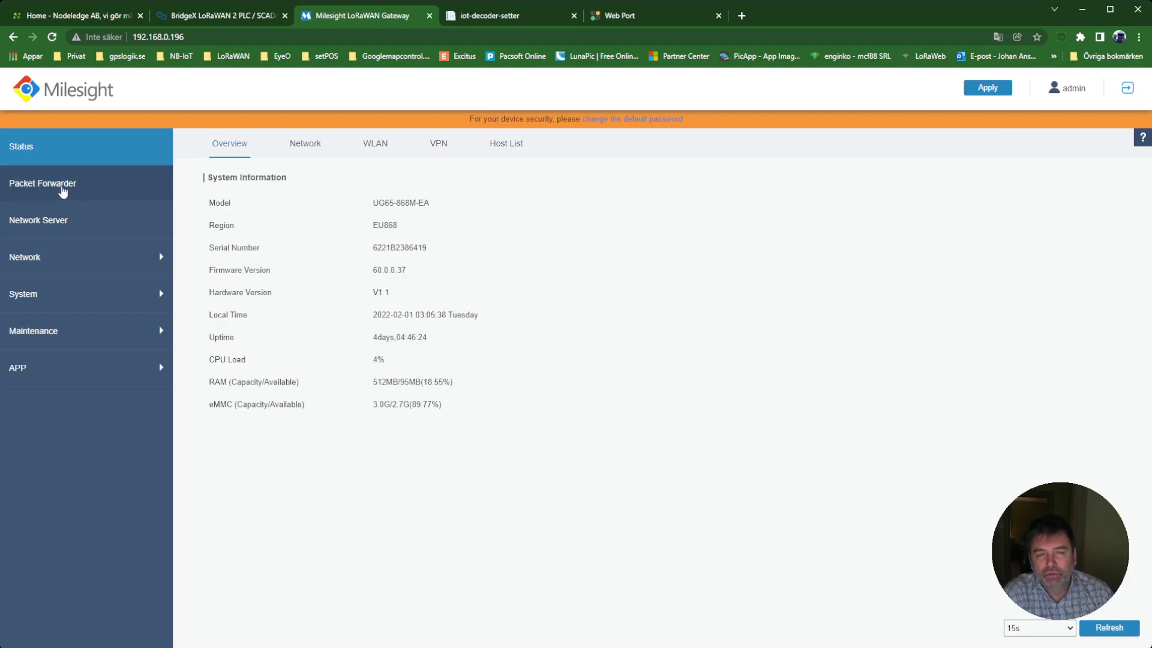
Re-save Packet Forwarder destination 1 as 192.168.0.182 and review the uplink traffic log.
{"action": "left_click", "coordinate": [63, 191]}
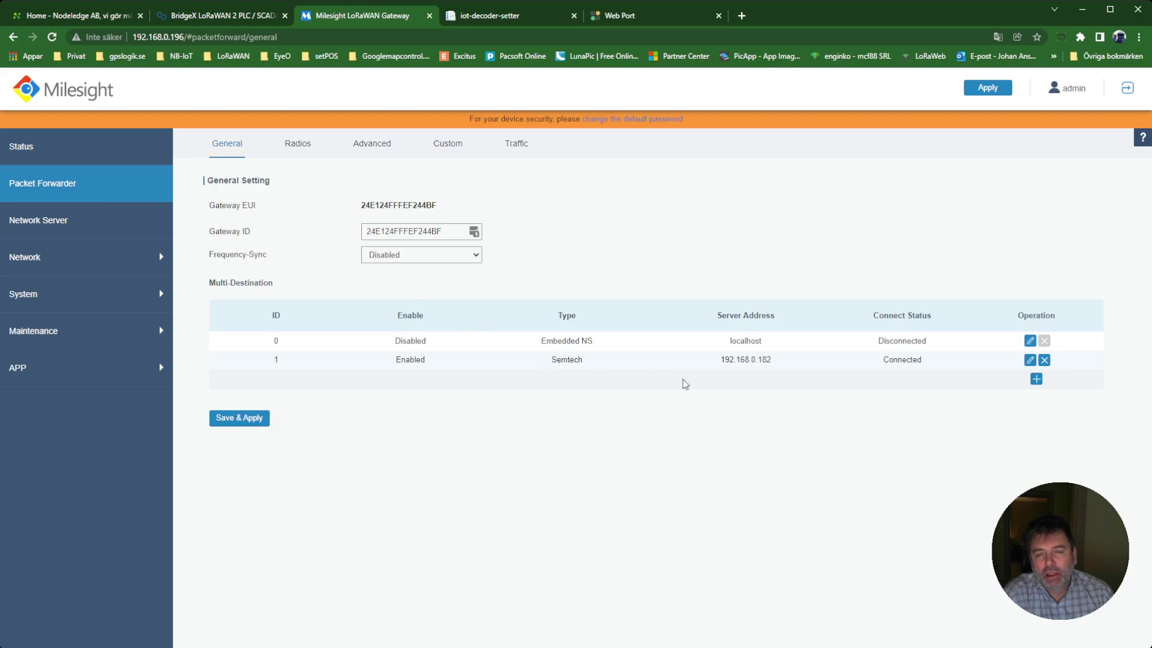
{"action": "left_click", "coordinate": [1030, 360]}
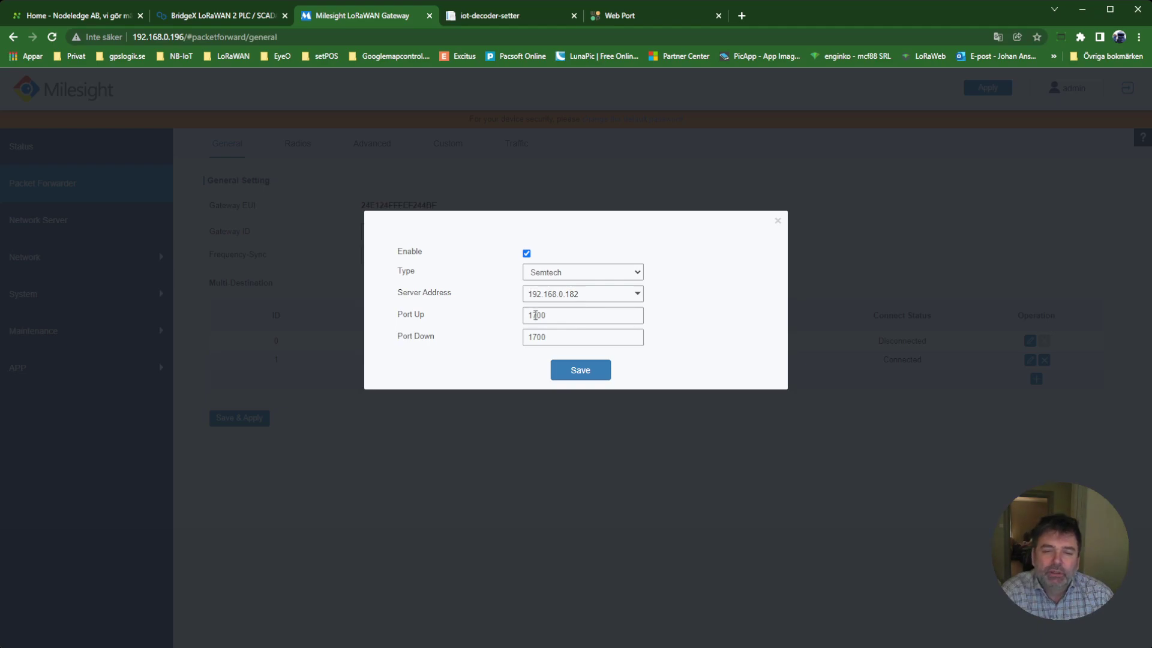
{"action": "left_click", "coordinate": [559, 364]}
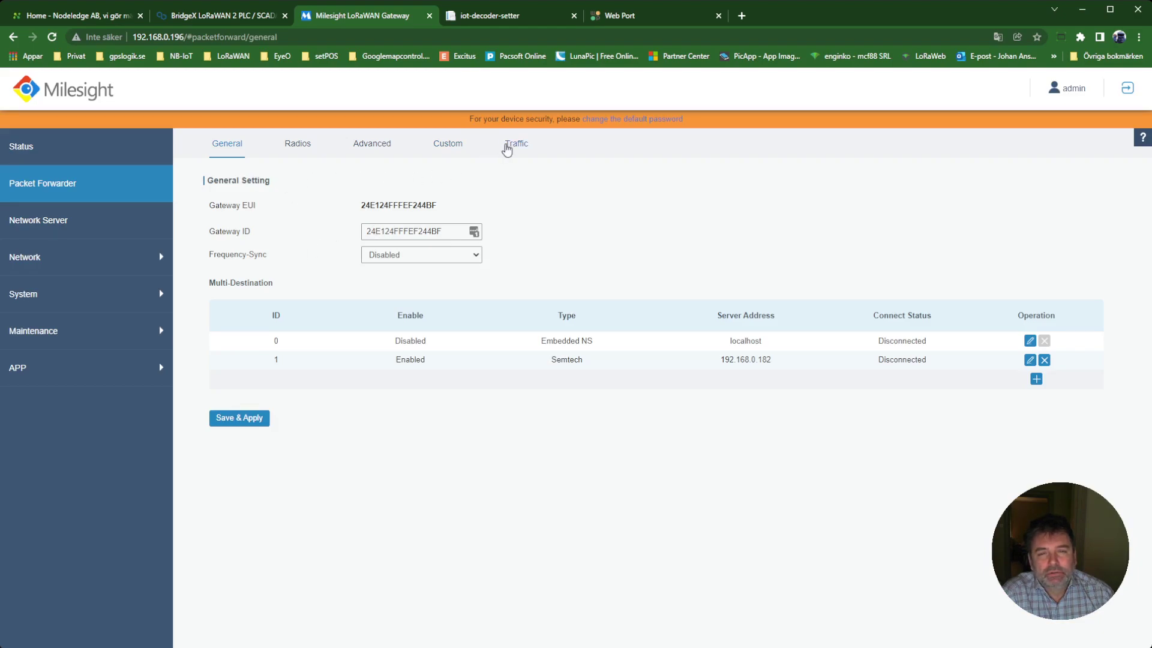
{"action": "left_click", "coordinate": [508, 148]}
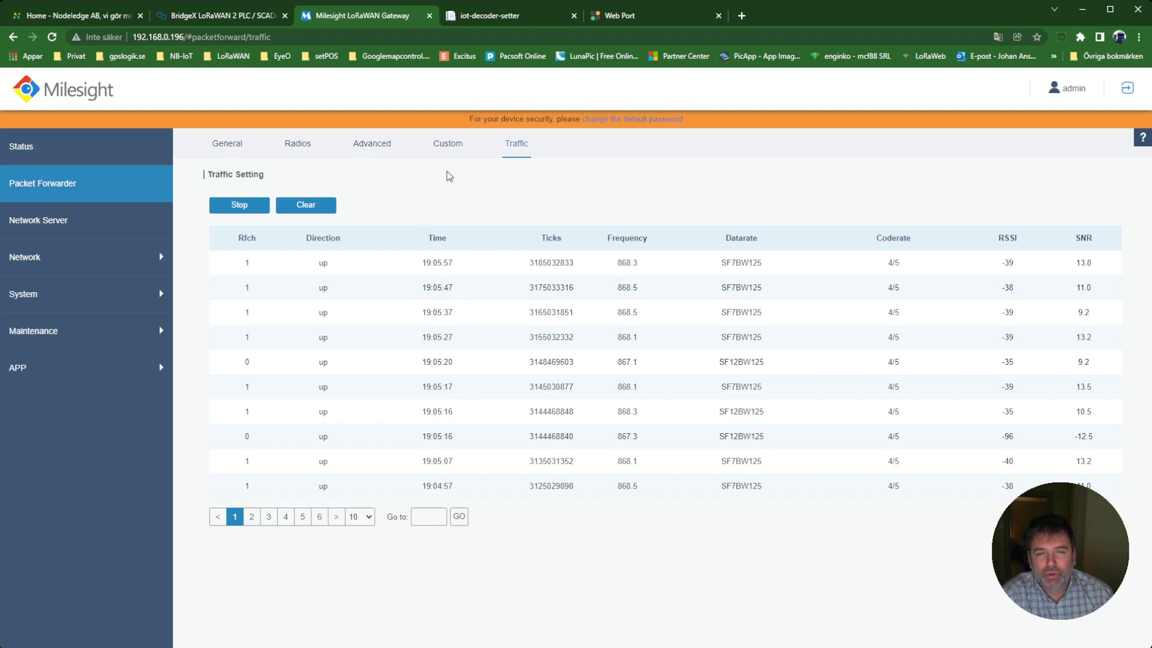
{"action": "left_click", "coordinate": [492, 20]}
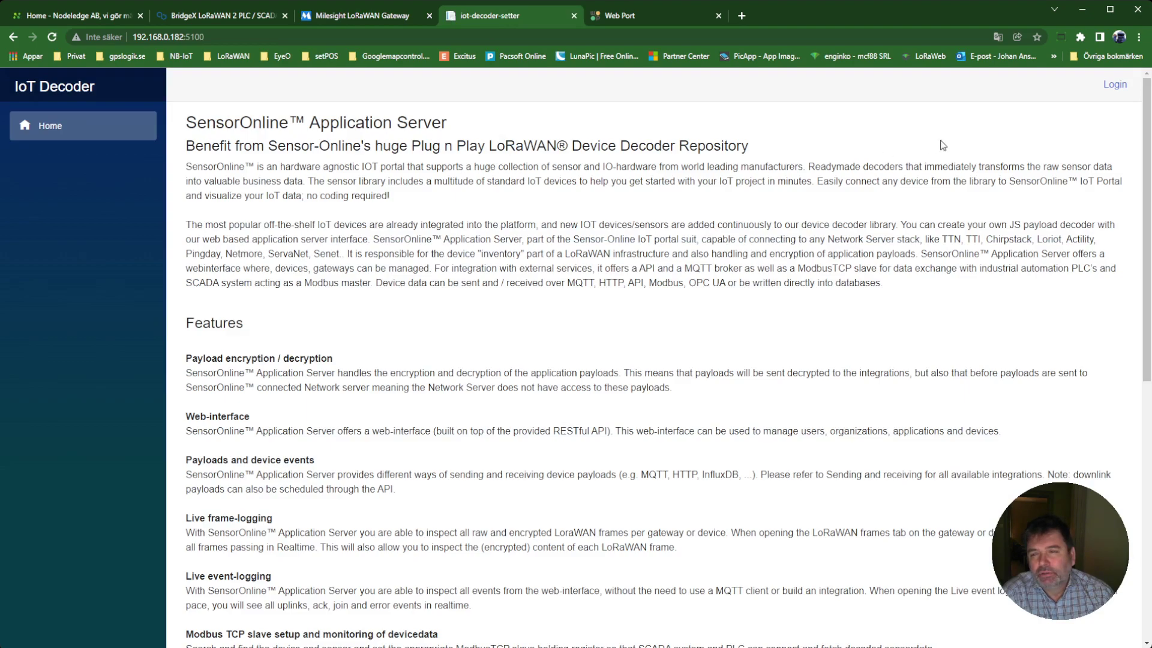
Log into the IoT Decoder application server using the saved LastPass credentials.
{"action": "left_click", "coordinate": [1114, 86]}
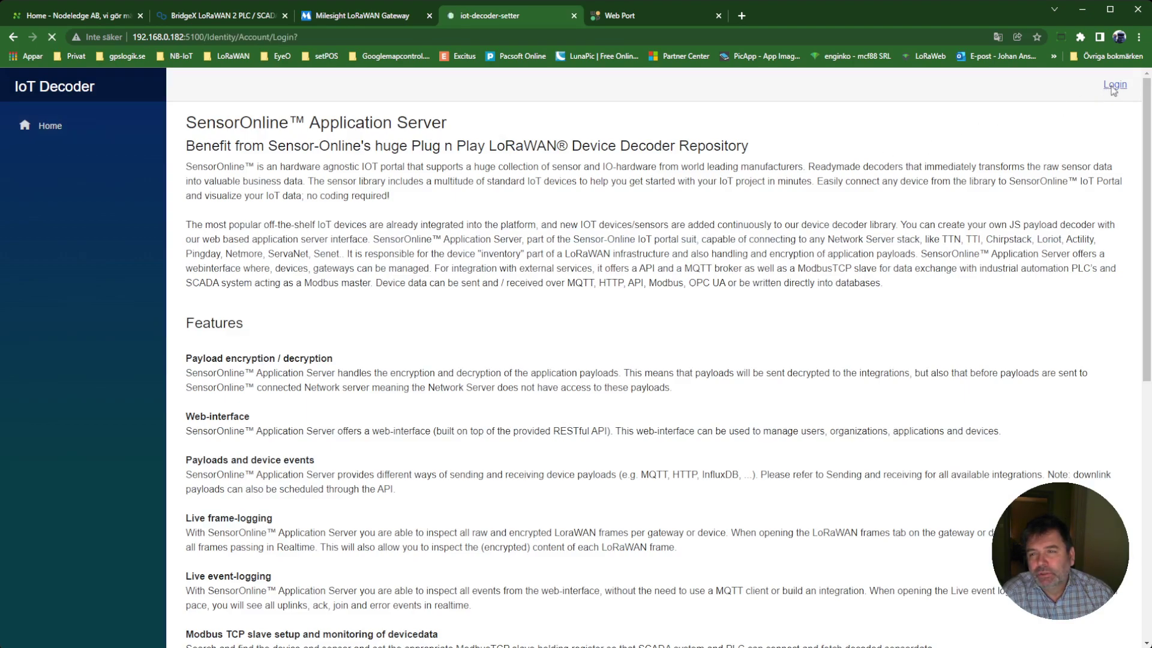
{"action": "left_click", "coordinate": [556, 214]}
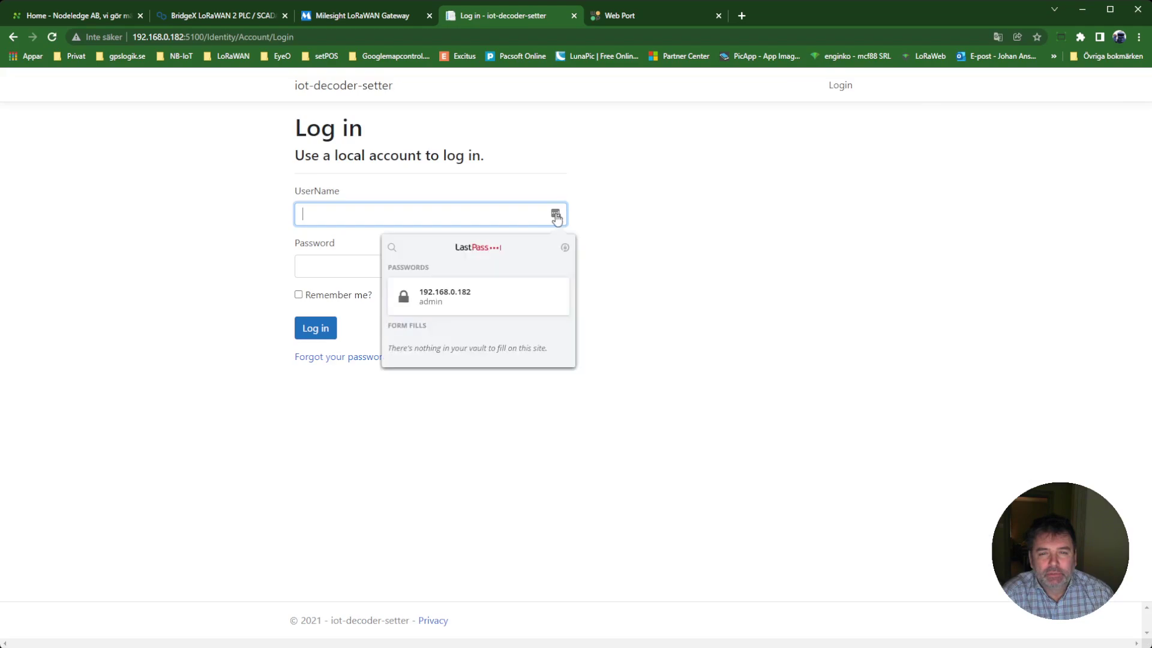
{"action": "left_click", "coordinate": [483, 295]}
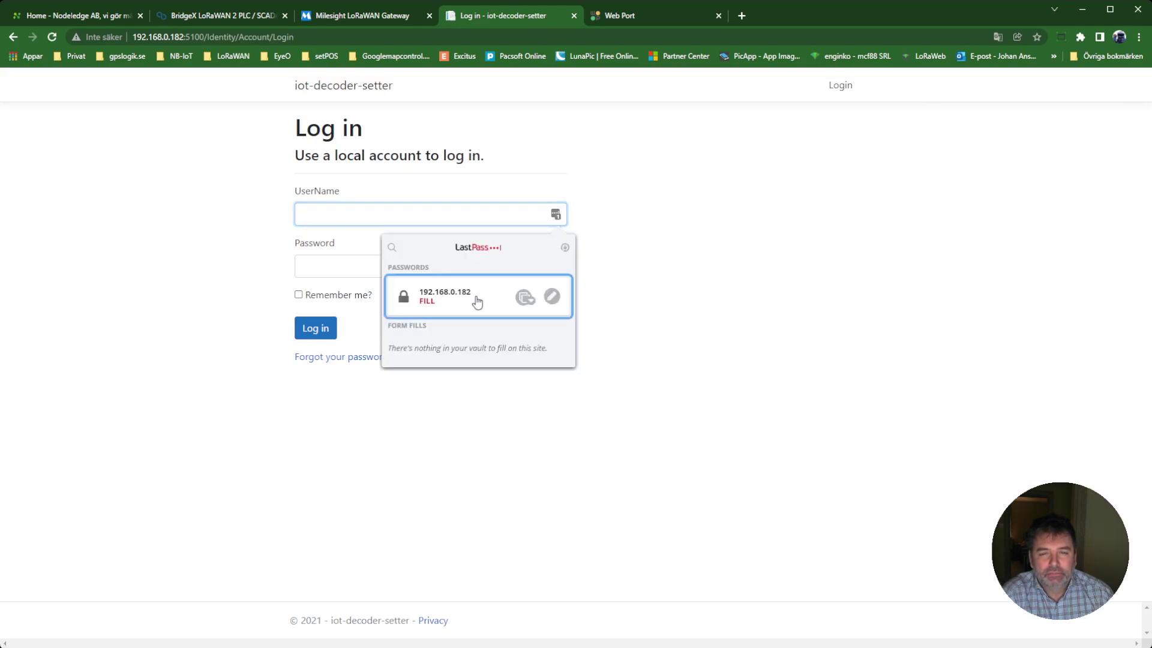
{"action": "left_click", "coordinate": [312, 330]}
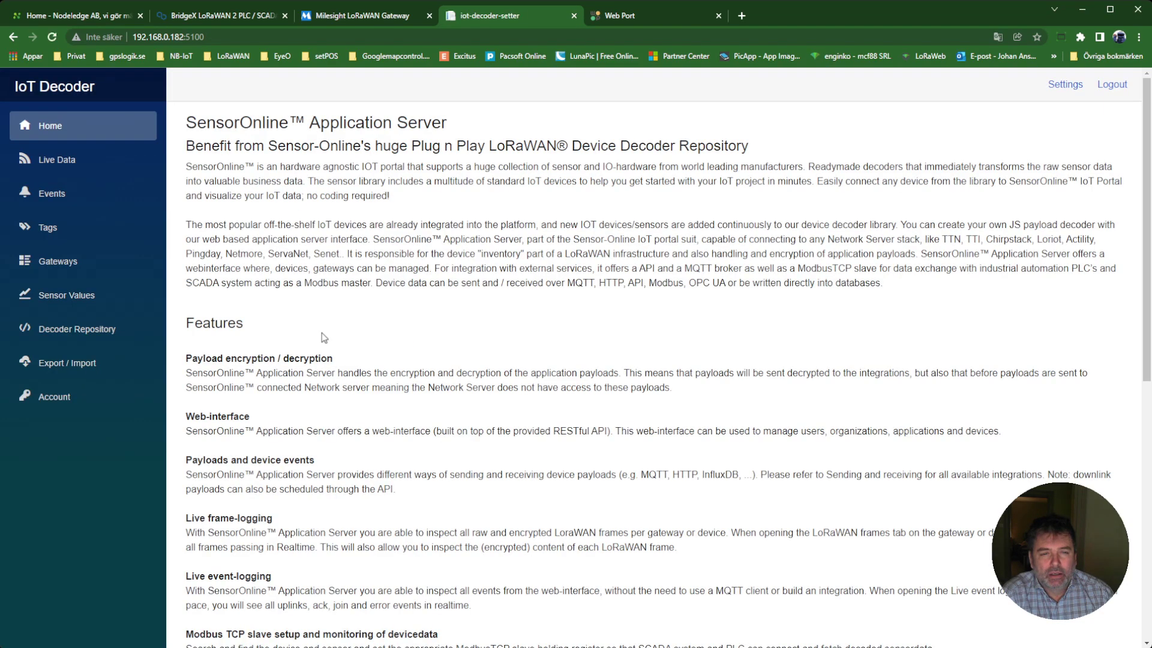
Inspect Live Data for the Elsys uplinks: temperature 22.6, humidity 29, and the raw payload hex.
{"action": "left_click", "coordinate": [57, 165]}
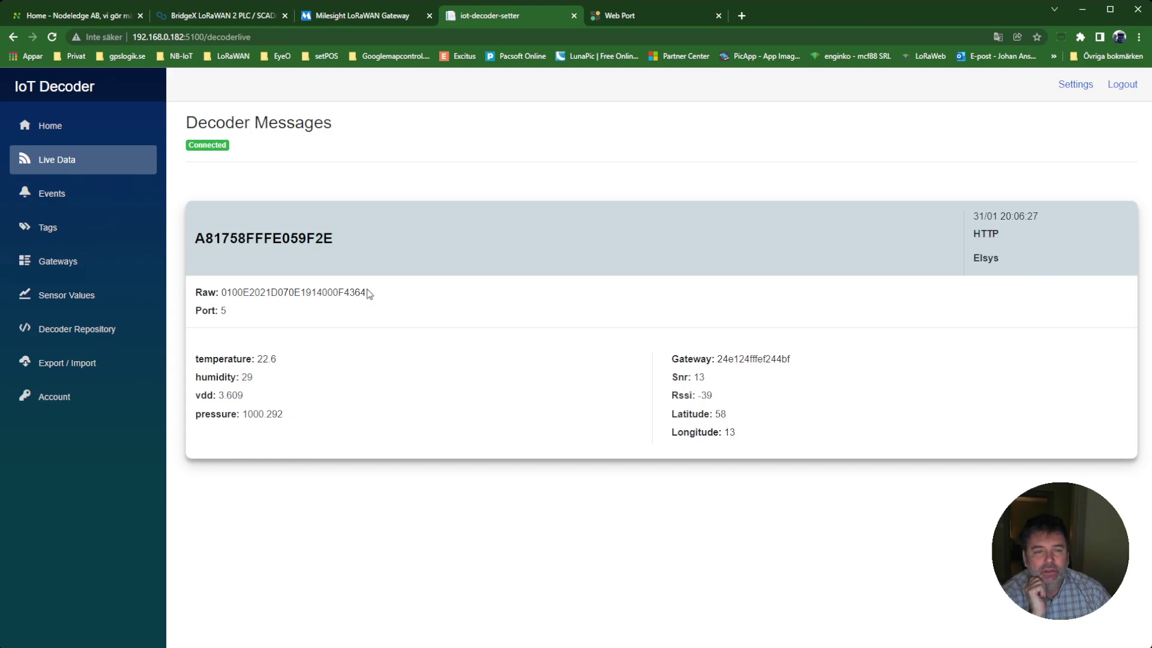
{"action": "left_click_drag", "start_coordinate": [227, 292], "coordinate": [372, 297]}
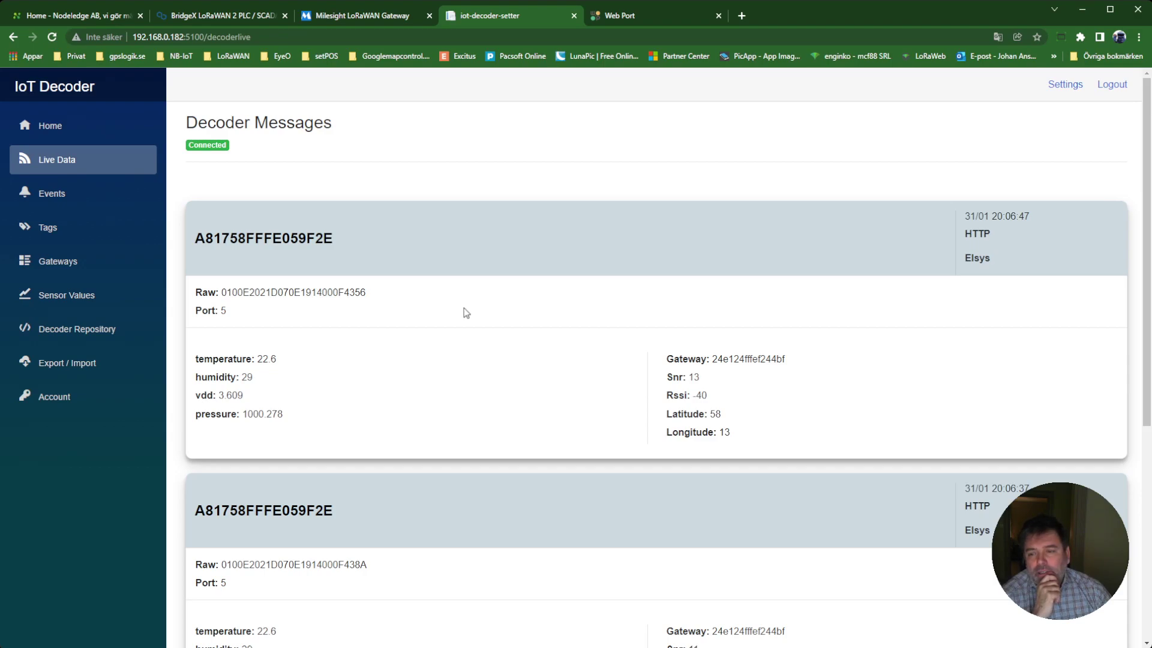
{"action": "scroll", "coordinate": [463, 312], "scroll_direction": "down", "scroll_amount": 3}
{"action": "scroll", "coordinate": [464, 313], "scroll_direction": "down", "scroll_amount": 2}
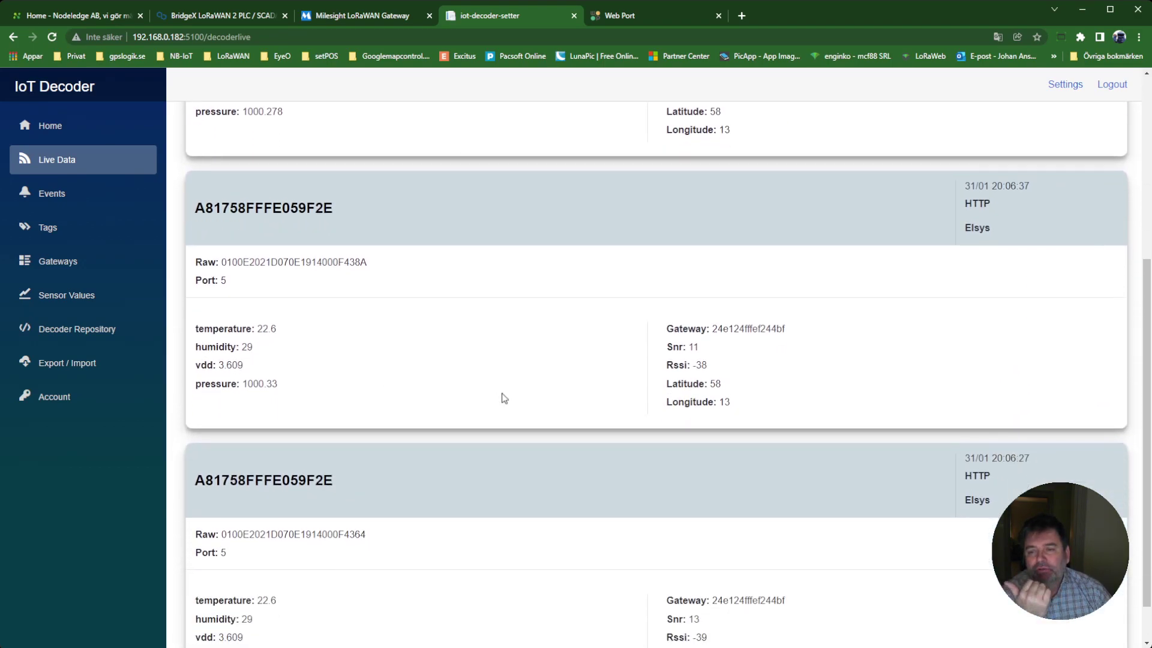
{"action": "scroll", "coordinate": [505, 397], "scroll_direction": "up", "scroll_amount": 5}
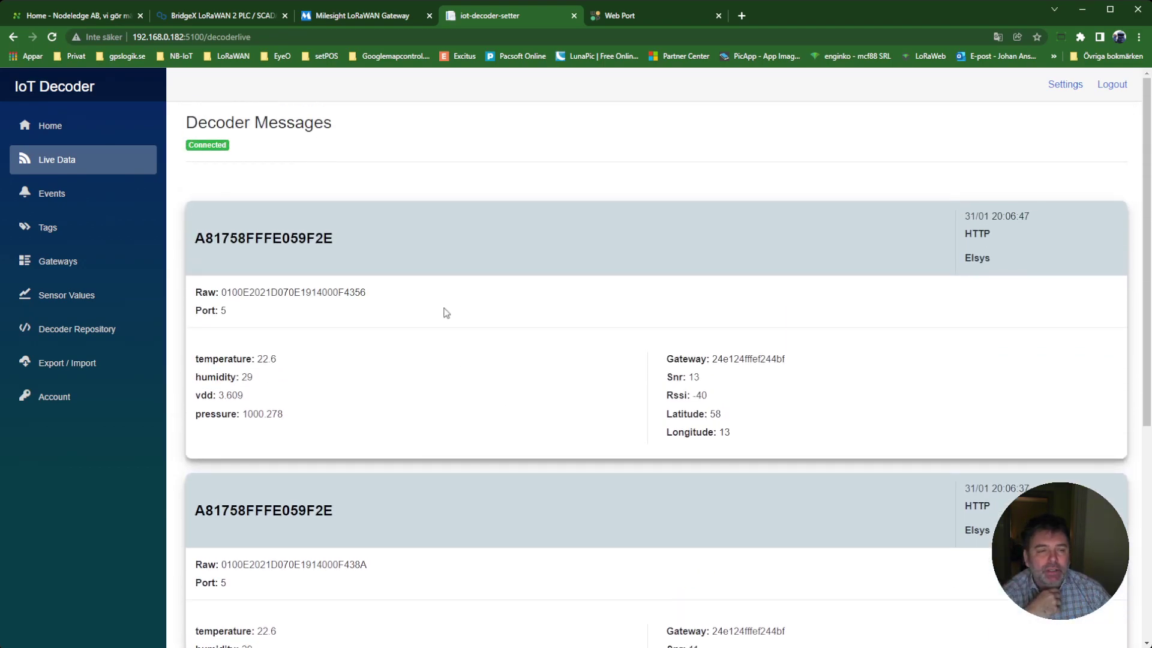
Browse the All Decoders repository from Acrios LoadCell down to the Decentlab decoders.
{"action": "left_click", "coordinate": [54, 333]}
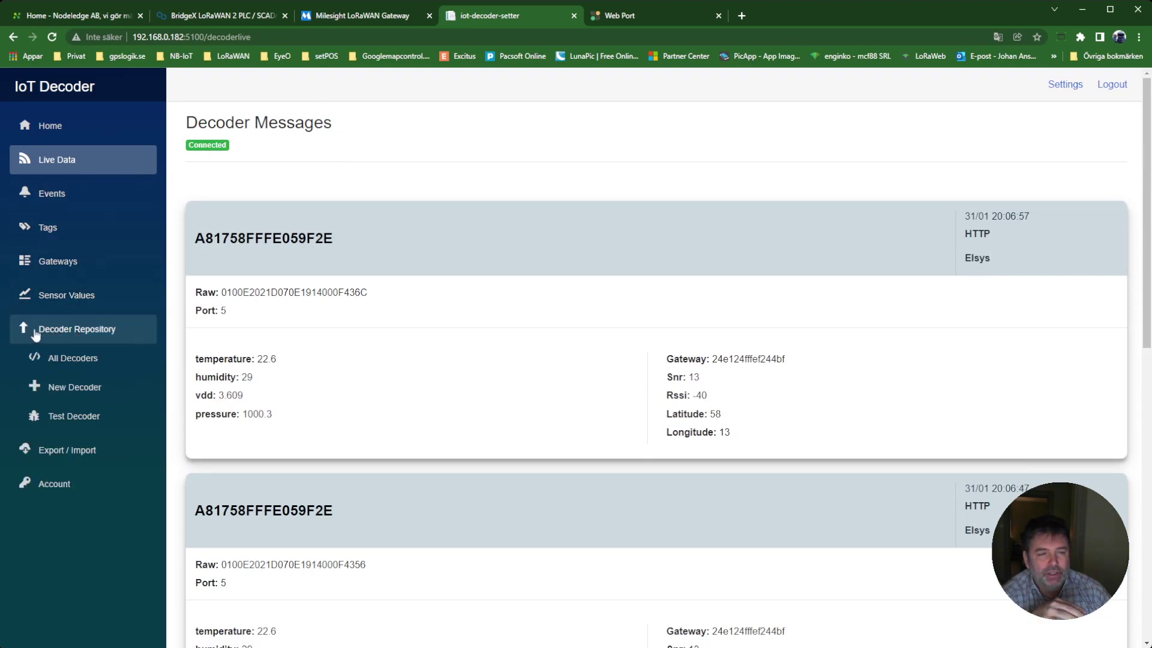
{"action": "left_click", "coordinate": [58, 360]}
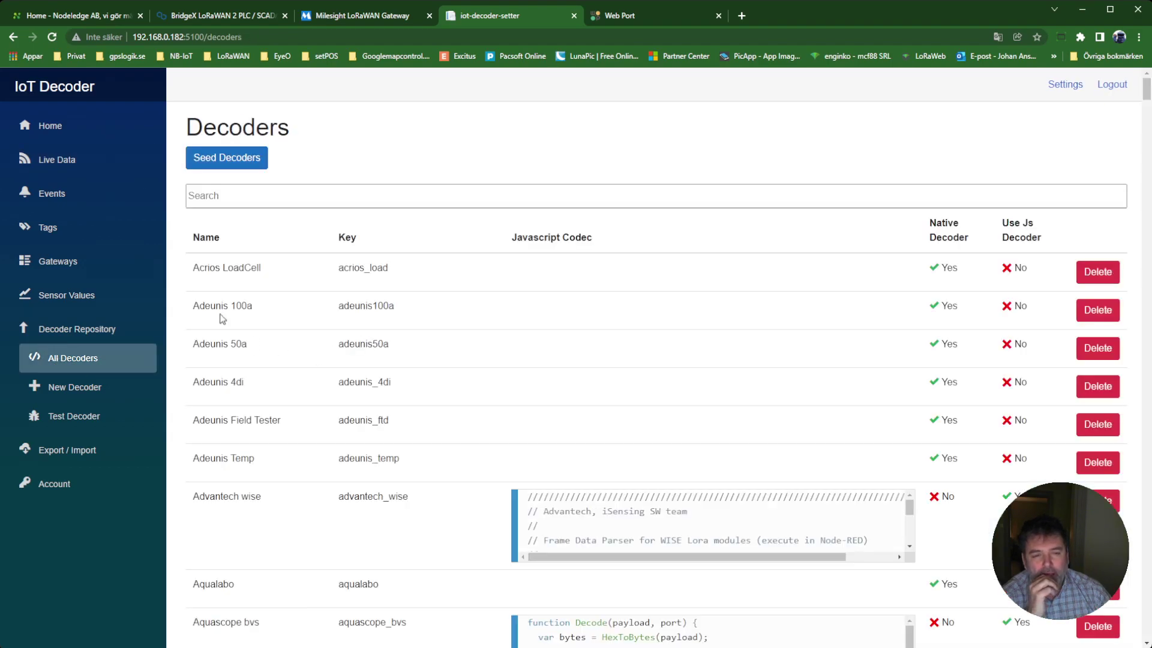
{"action": "scroll", "coordinate": [237, 298], "scroll_direction": "down", "scroll_amount": 9}
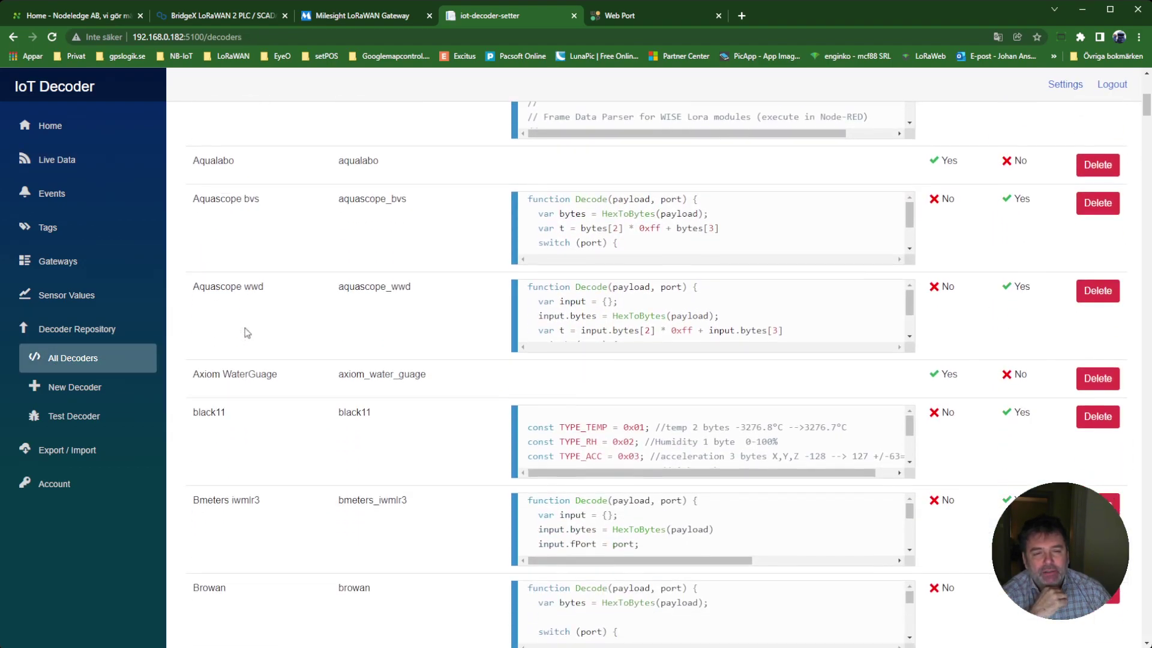
{"action": "scroll", "coordinate": [249, 333], "scroll_direction": "down", "scroll_amount": 10}
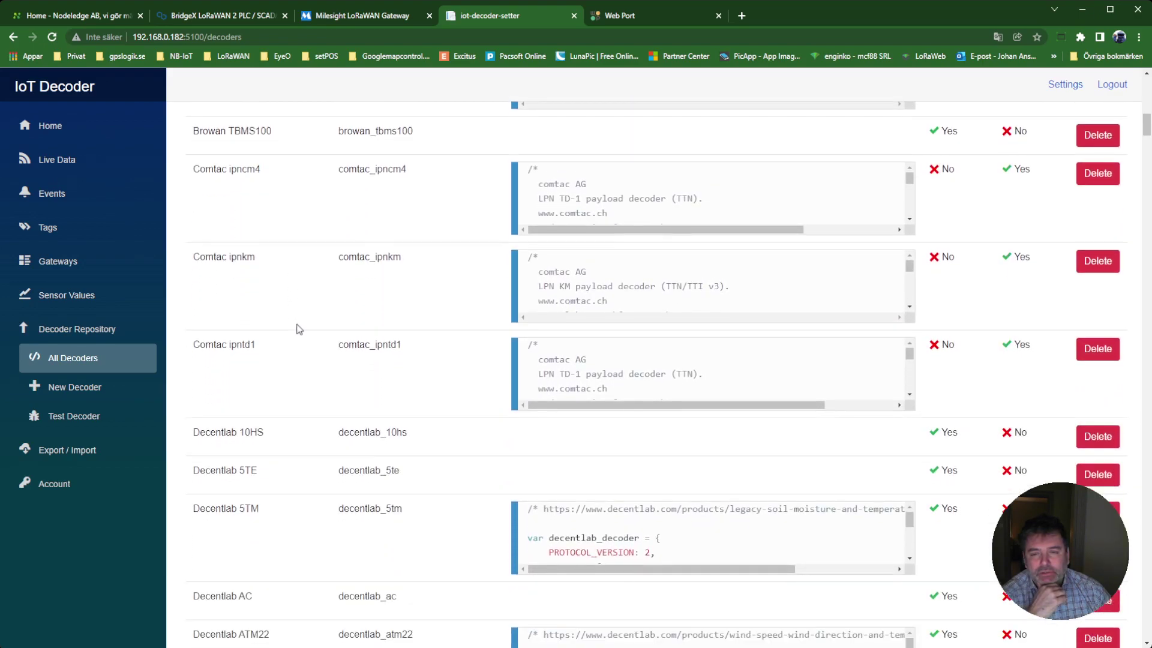
{"action": "scroll", "coordinate": [308, 328], "scroll_direction": "down", "scroll_amount": 3}
{"action": "scroll", "coordinate": [308, 329], "scroll_direction": "down", "scroll_amount": 15}
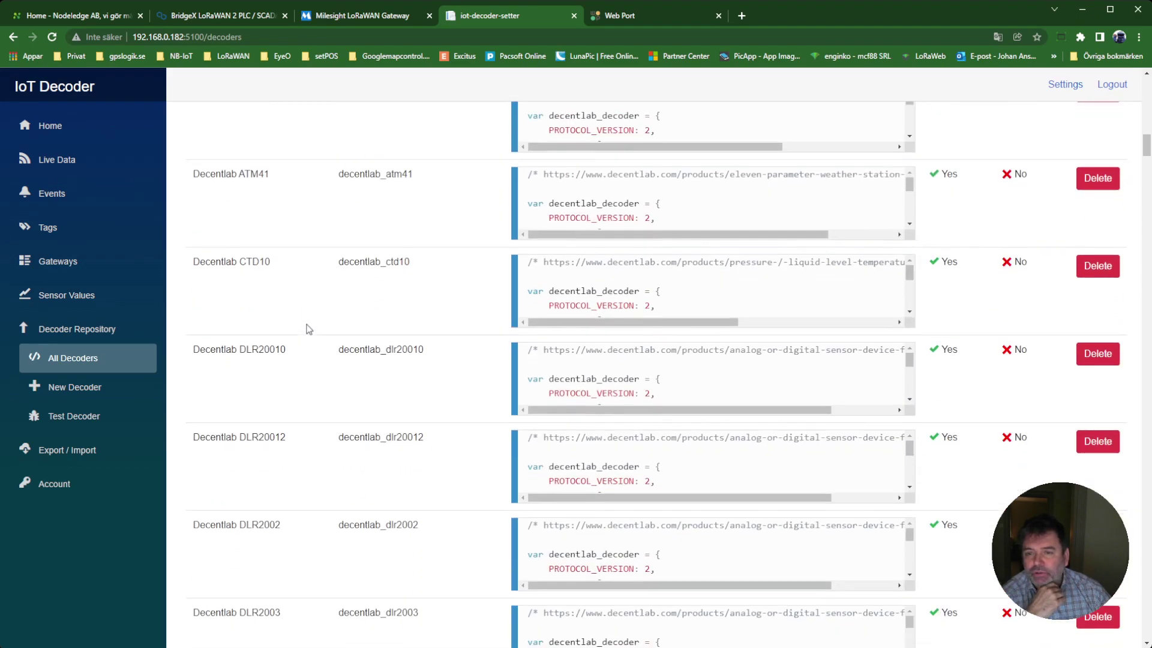
{"action": "scroll", "coordinate": [320, 328], "scroll_direction": "down", "scroll_amount": 13}
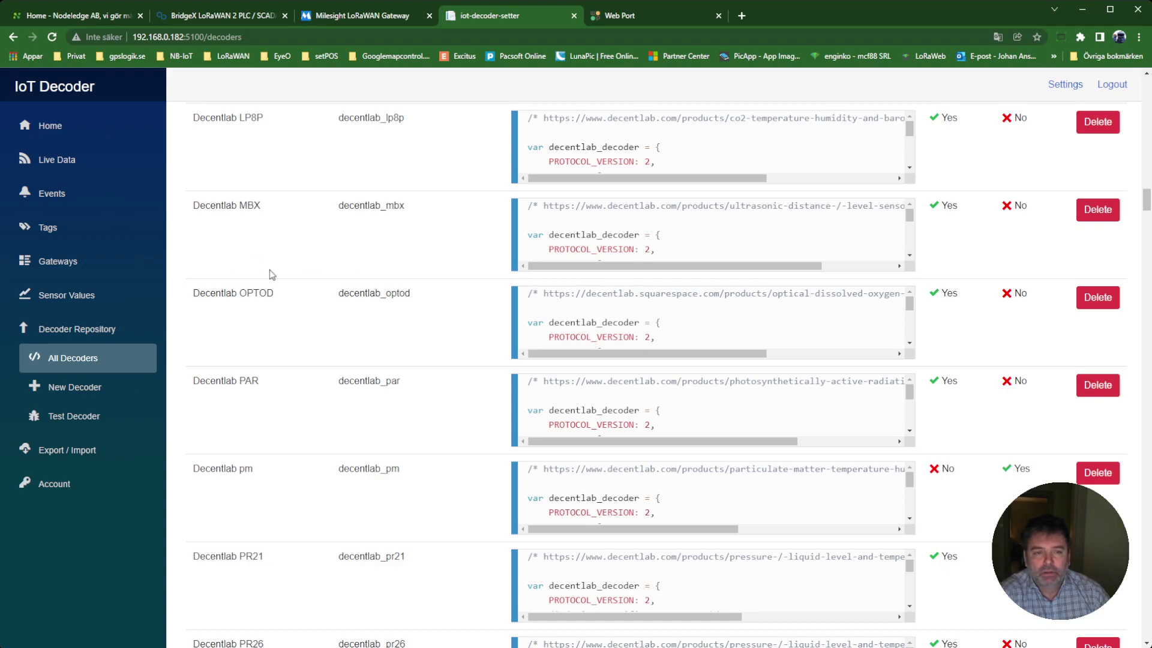
{"action": "left_click", "coordinate": [70, 300]}
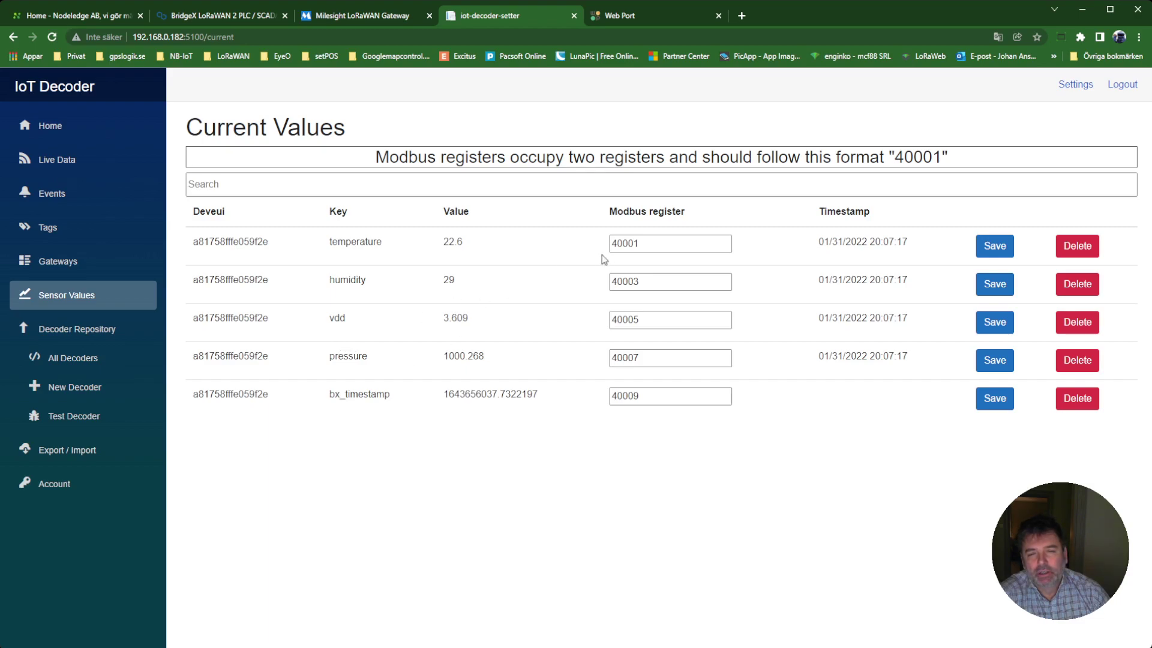
{"action": "left_click_drag", "start_coordinate": [653, 245], "coordinate": [602, 246]}
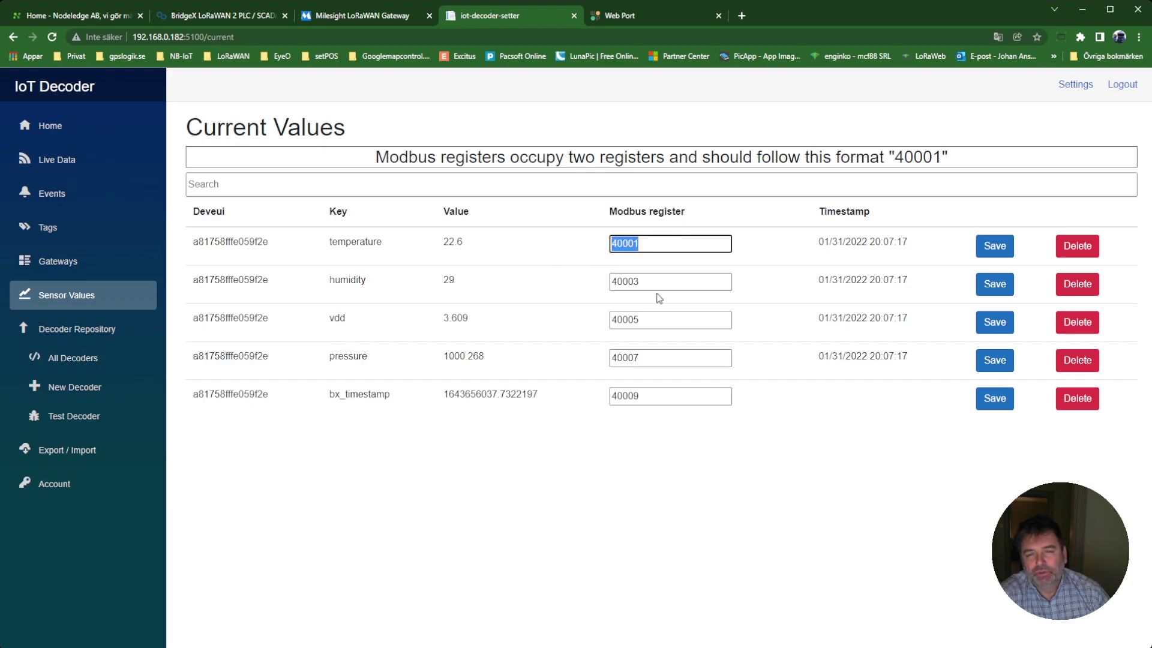
{"action": "left_click_drag", "start_coordinate": [657, 283], "coordinate": [602, 287]}
{"action": "left_click_drag", "start_coordinate": [653, 321], "coordinate": [607, 324]}
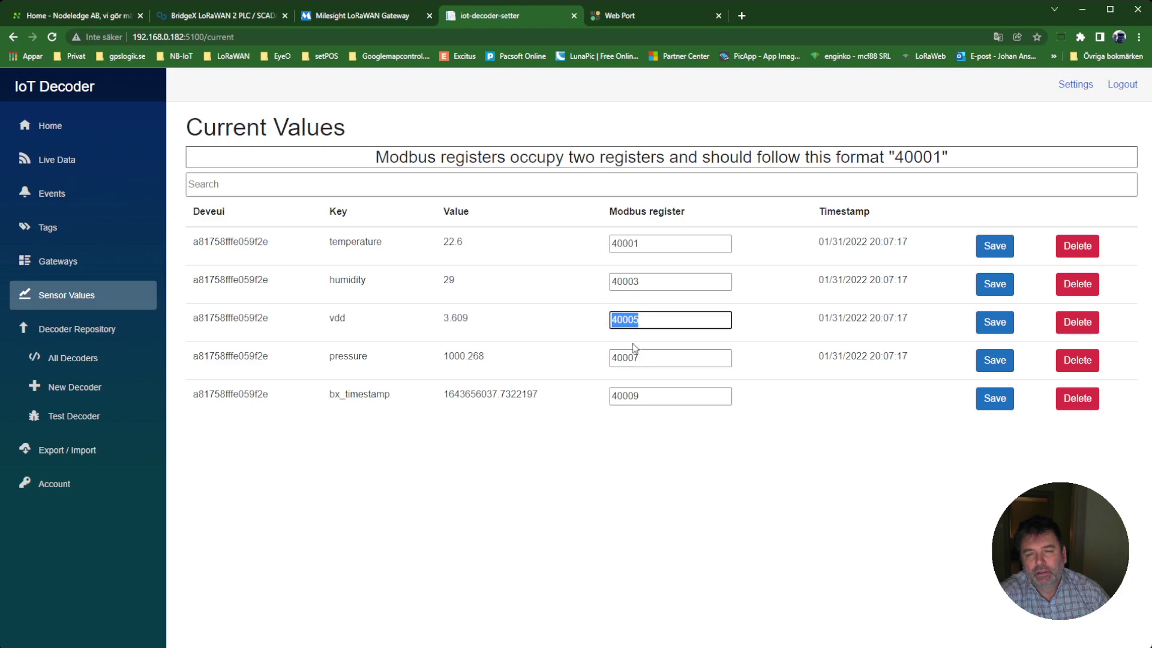
{"action": "left_click_drag", "start_coordinate": [653, 359], "coordinate": [613, 360]}
{"action": "left_click_drag", "start_coordinate": [658, 394], "coordinate": [590, 396]}
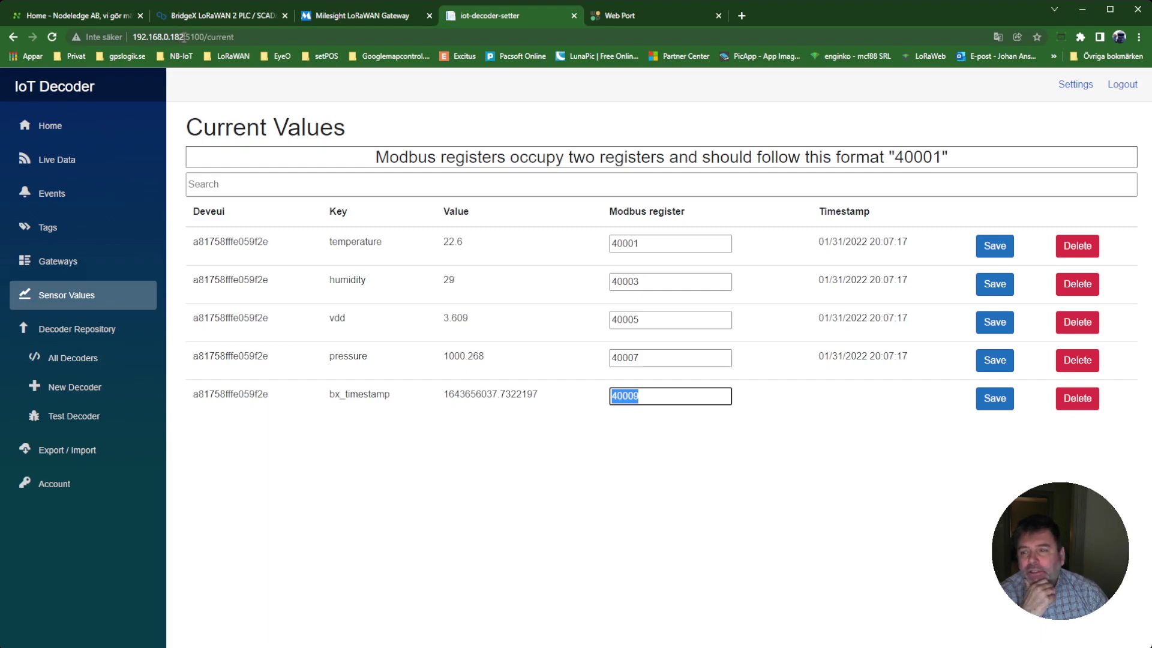
{"action": "left_click", "coordinate": [202, 20]}
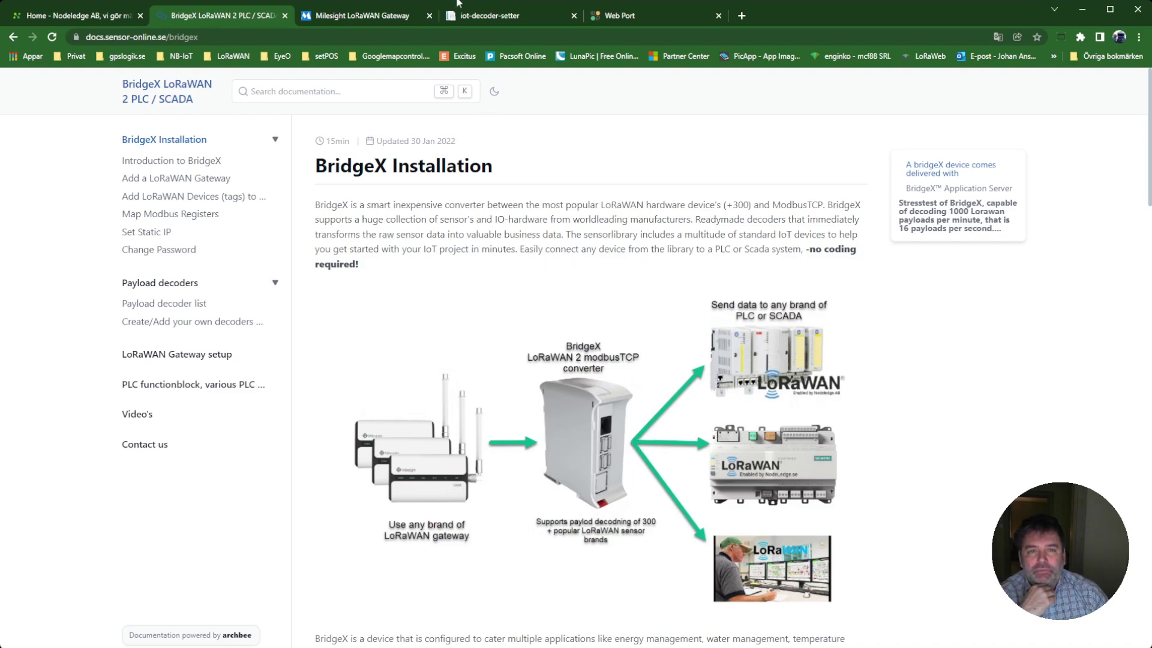
{"action": "left_click", "coordinate": [498, 17]}
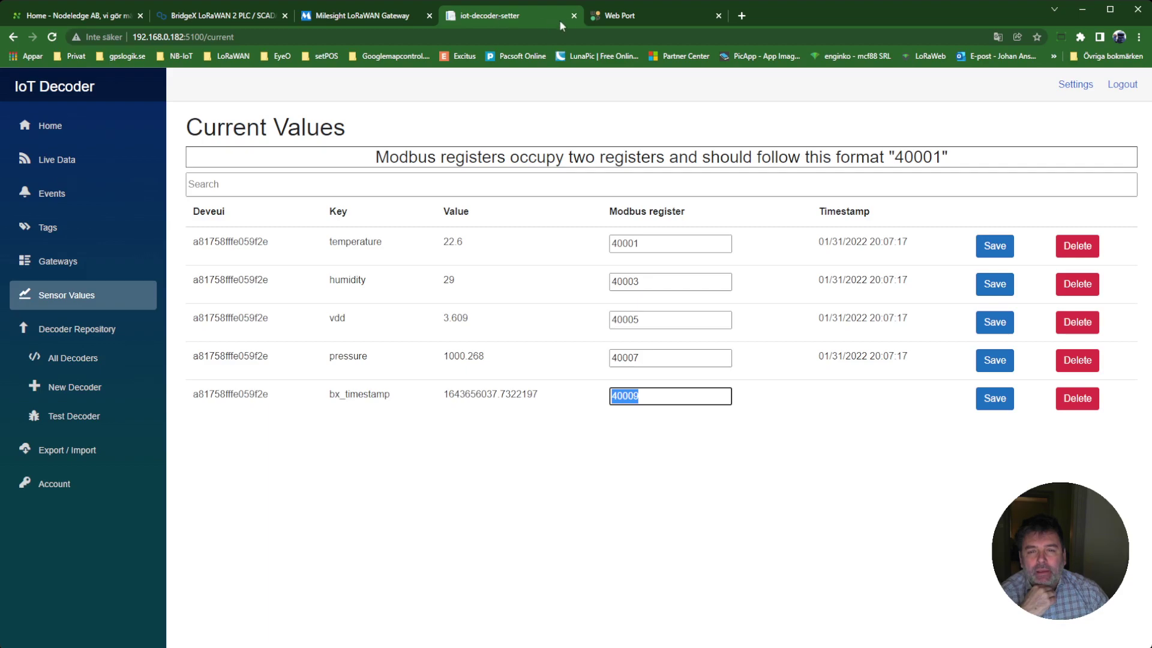
Sign in to WebPort on localhost:8090 with the account username and password.
{"action": "left_click", "coordinate": [633, 16]}
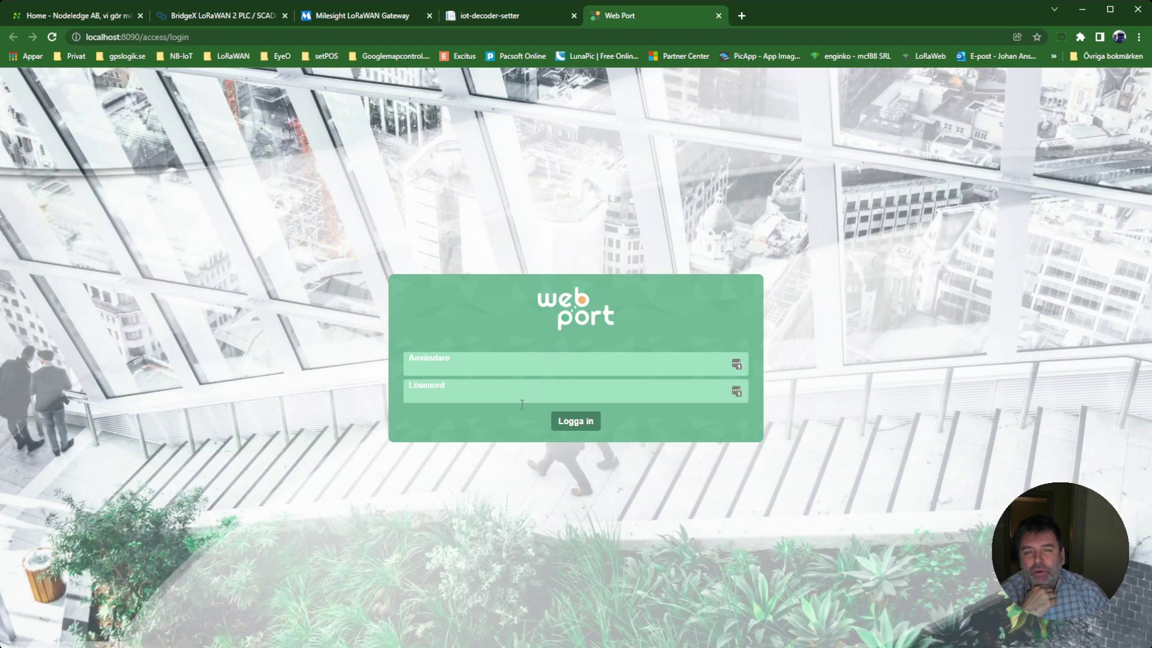
{"action": "left_click", "coordinate": [466, 372]}
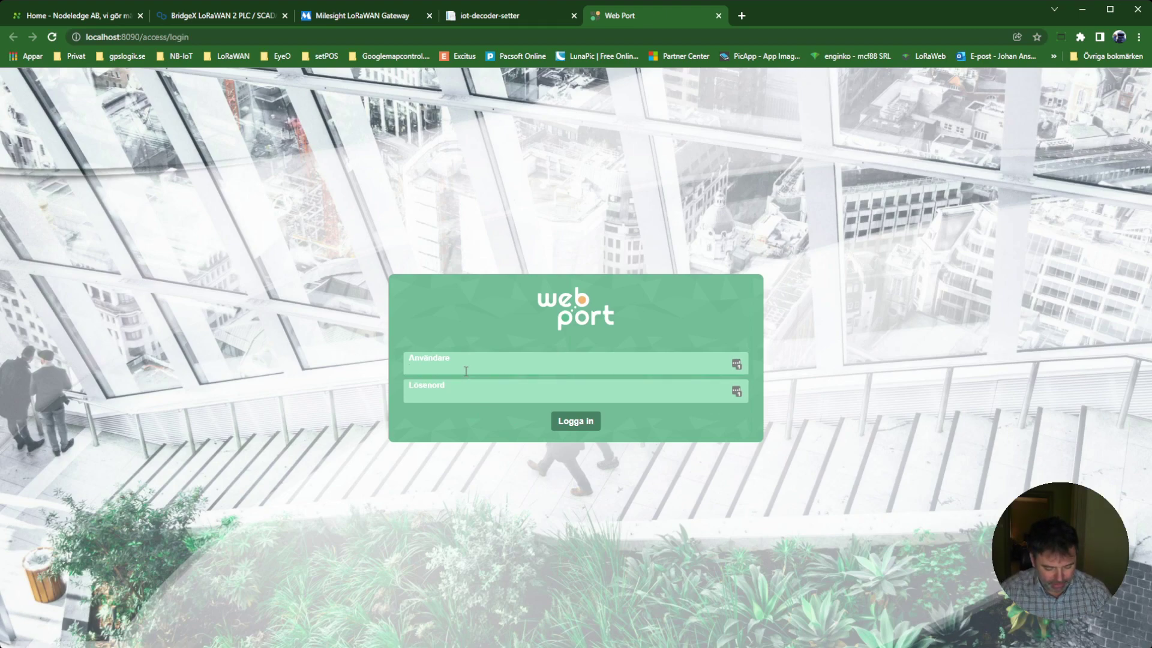
{"action": "type", "text": "admin"}
{"action": "key", "text": "Tab"}
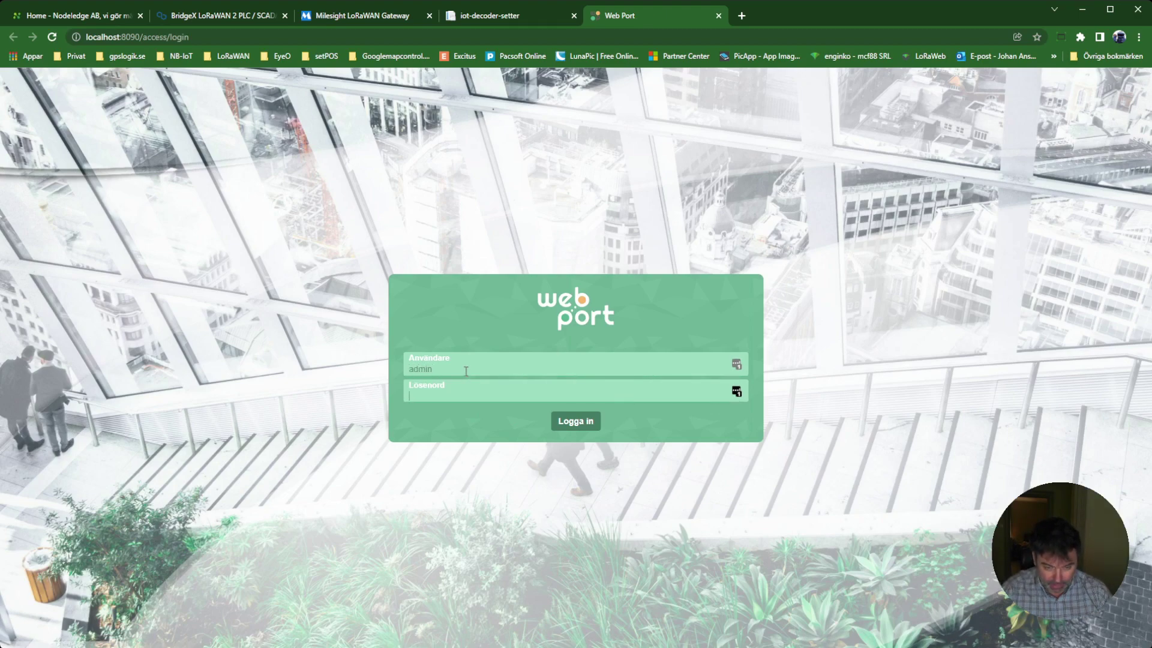
{"action": "type", "text": "admin"}
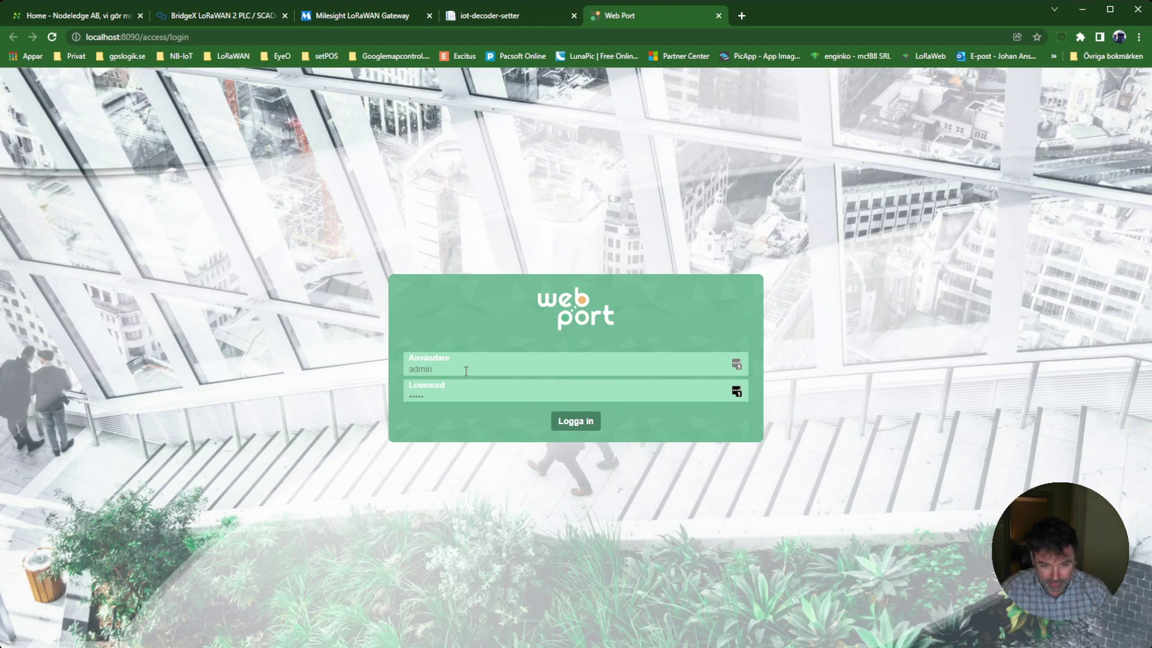
{"action": "left_click", "coordinate": [563, 422]}
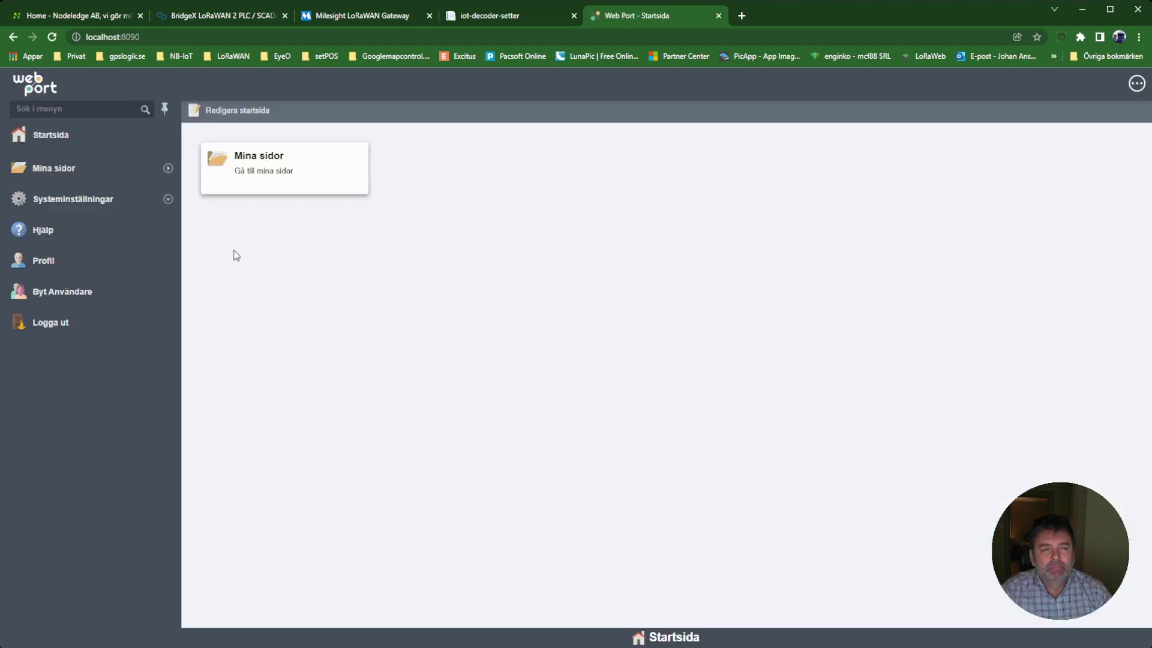
Open the IO-enheter device list under Systeminställningar > Kommunikation.
{"action": "left_click", "coordinate": [84, 198]}
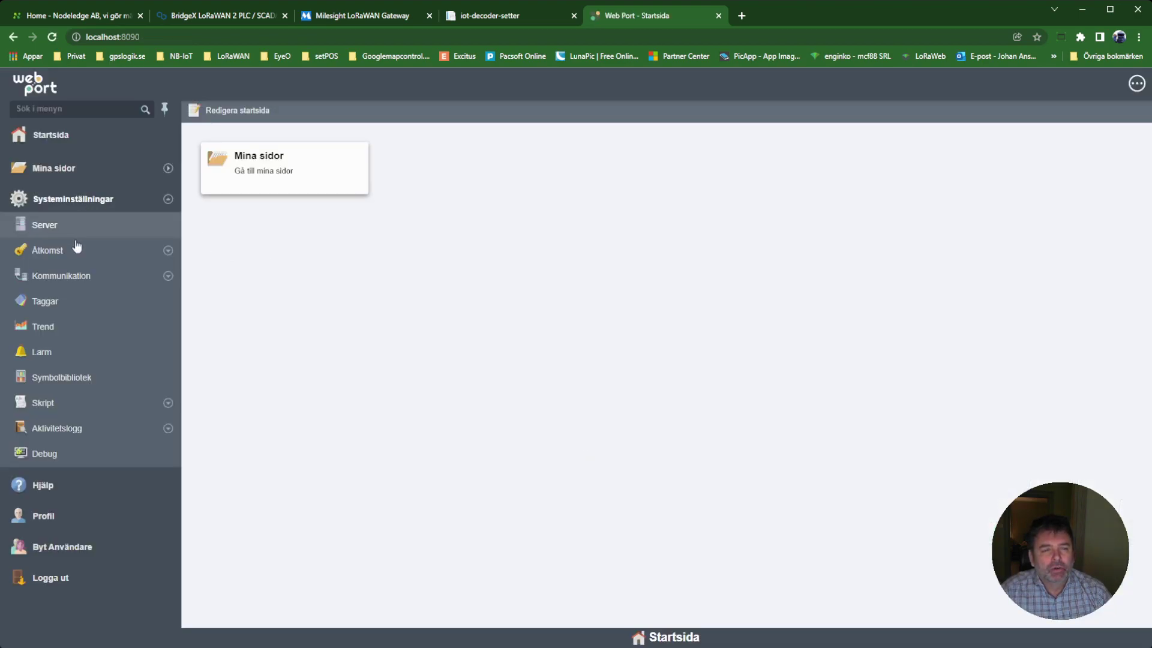
{"action": "left_click", "coordinate": [72, 277]}
{"action": "left_click", "coordinate": [64, 303]}
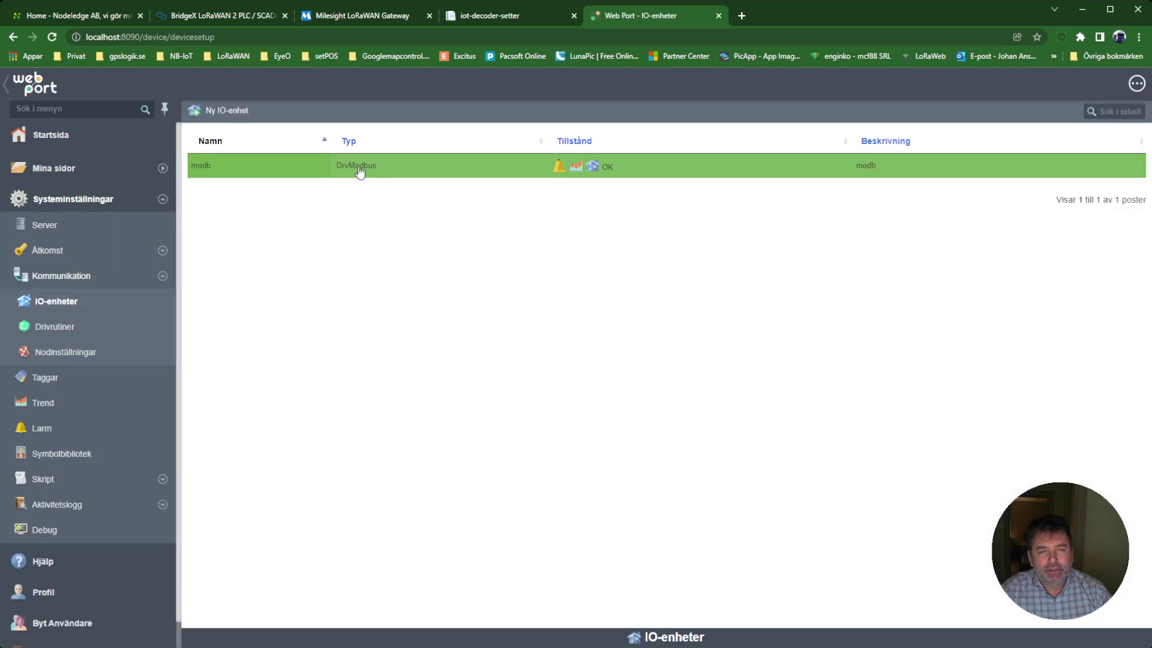
Check the modb device's Modbus TCP settings: address 192.168.0.182, port 502.
{"action": "left_click", "coordinate": [620, 170]}
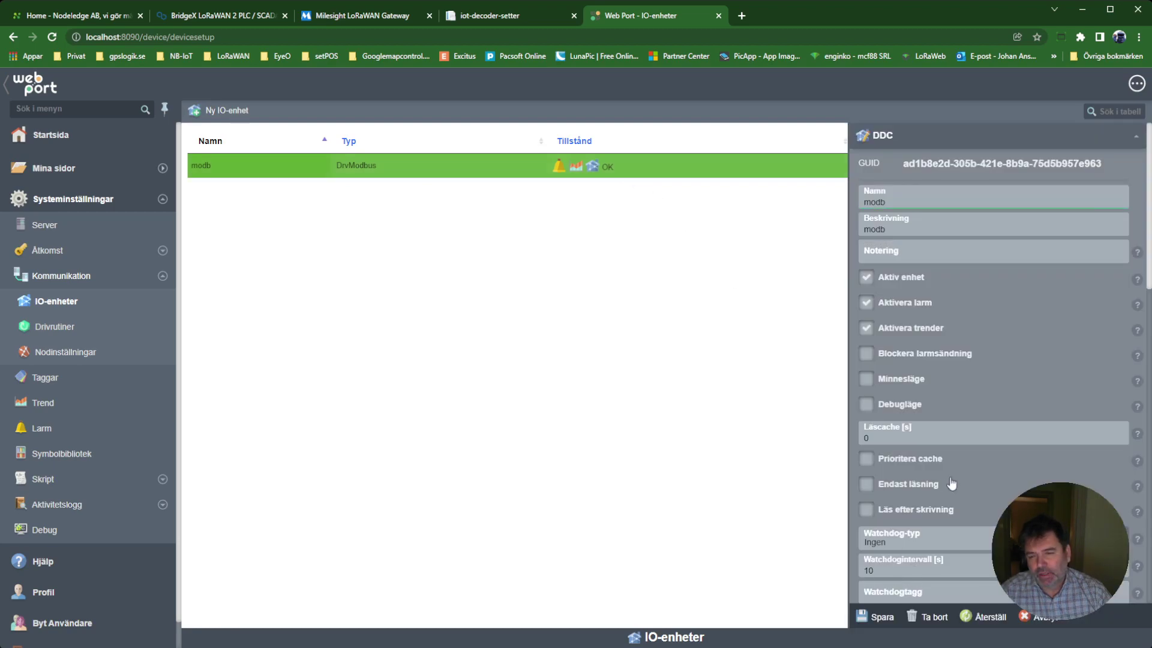
{"action": "scroll", "coordinate": [951, 481], "scroll_direction": "down", "scroll_amount": 5}
{"action": "scroll", "coordinate": [951, 482], "scroll_direction": "down", "scroll_amount": 4}
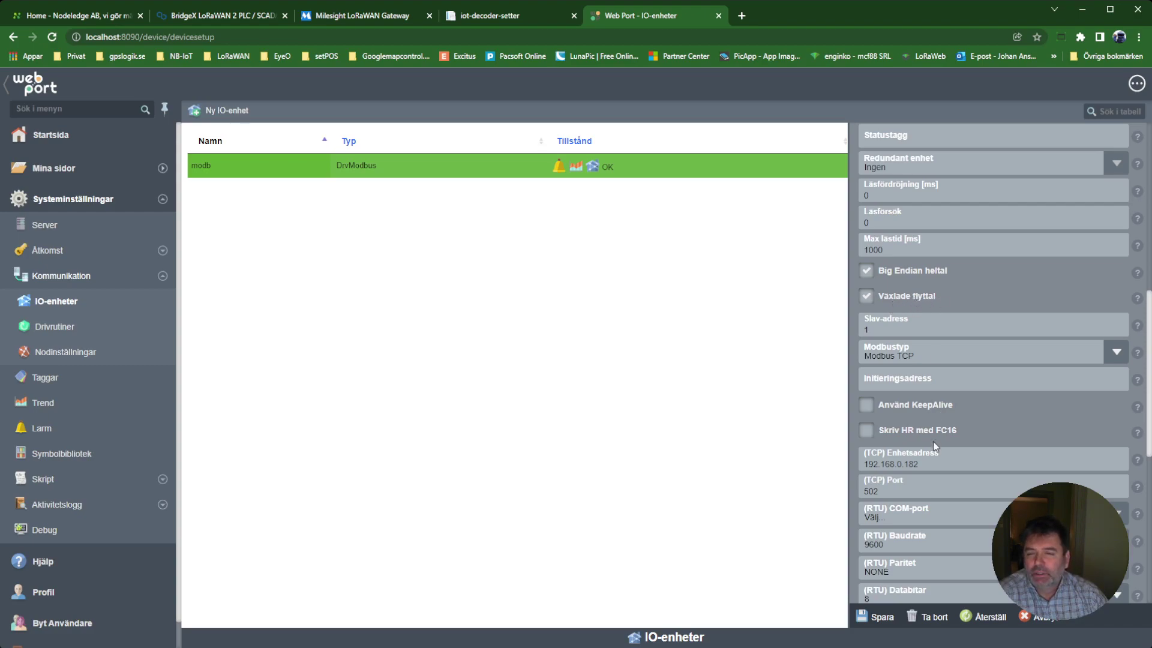
{"action": "scroll", "coordinate": [931, 438], "scroll_direction": "down", "scroll_amount": 2}
{"action": "left_click_drag", "start_coordinate": [920, 345], "coordinate": [873, 371]}
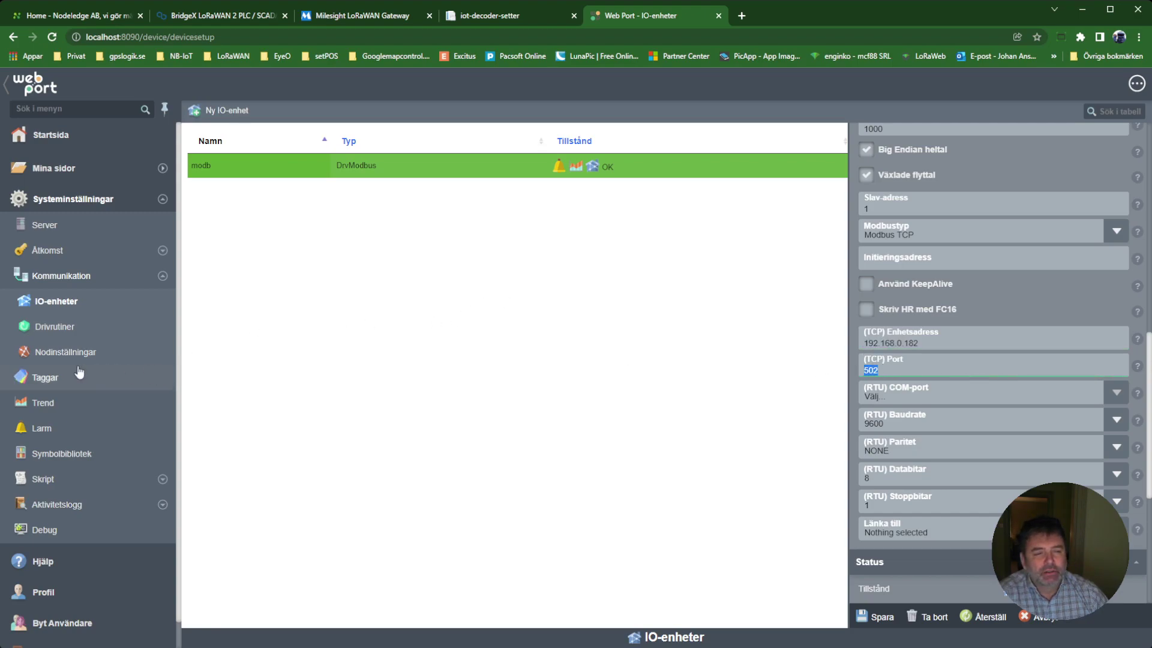
Open the BridgeX Modbus.csv tag list for editing, showing TEMP1 at 40001 and FUKT1 at 40003.
{"action": "left_click", "coordinate": [62, 378]}
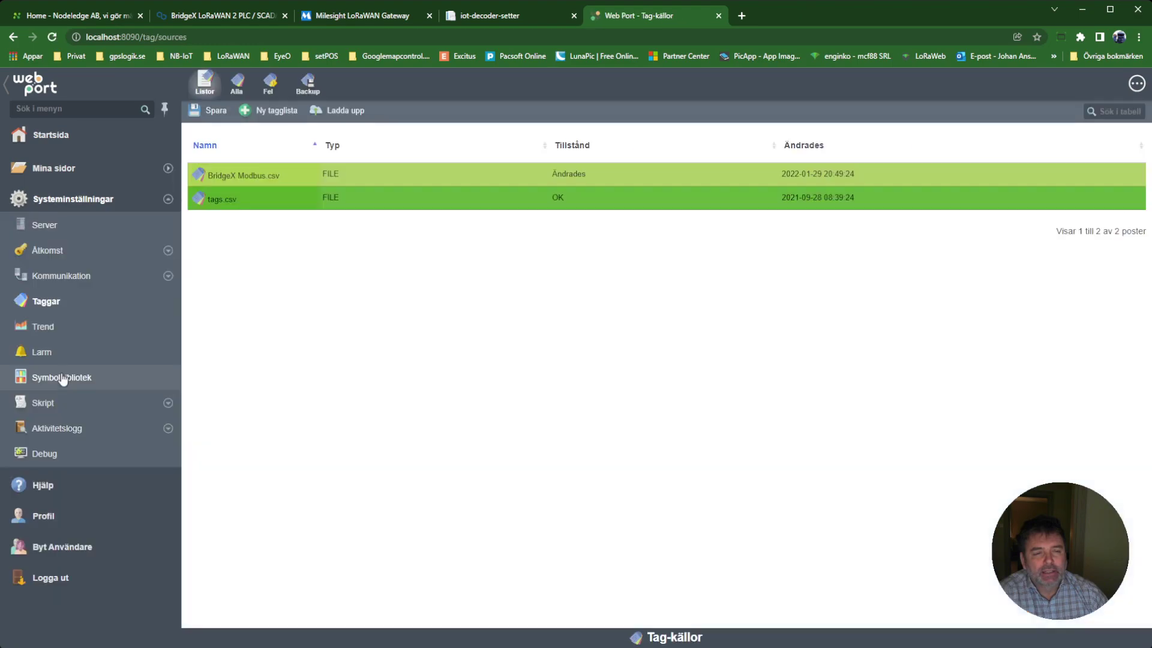
{"action": "left_click", "coordinate": [277, 182]}
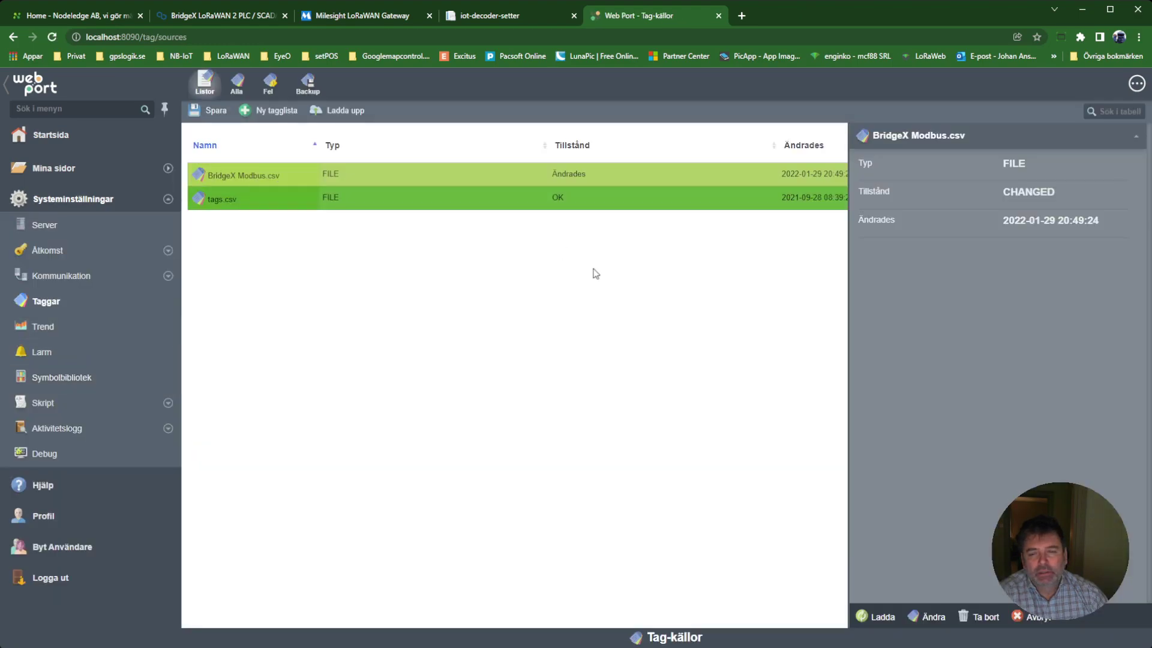
{"action": "left_click", "coordinate": [924, 617]}
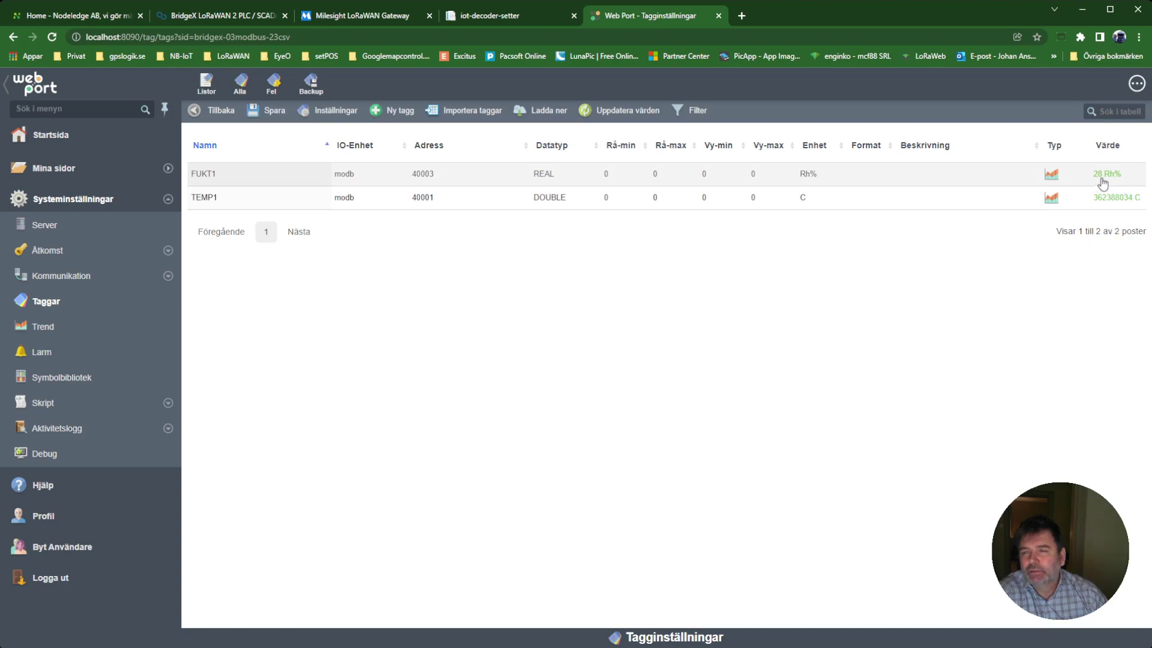
Compare the tag readings against IoT Decoder's humidity 29 and temperature 22.6.
{"action": "left_click", "coordinate": [480, 15]}
{"action": "left_click_drag", "start_coordinate": [445, 282], "coordinate": [461, 285]}
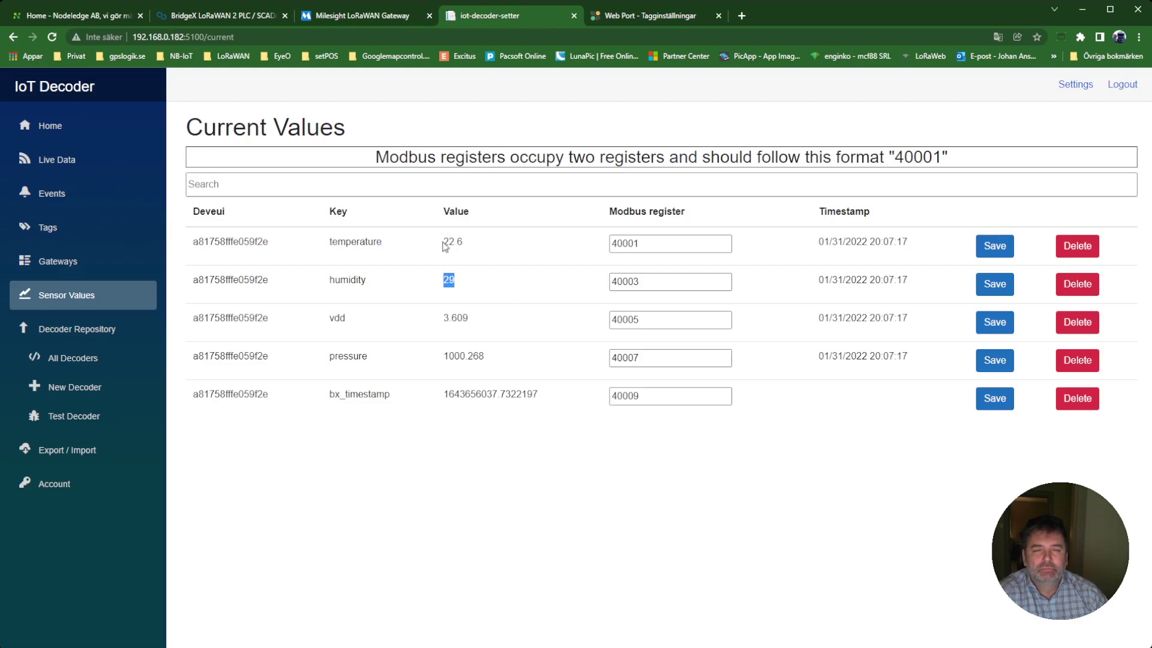
{"action": "left_click_drag", "start_coordinate": [444, 247], "coordinate": [470, 246]}
{"action": "left_click", "coordinate": [635, 15]}
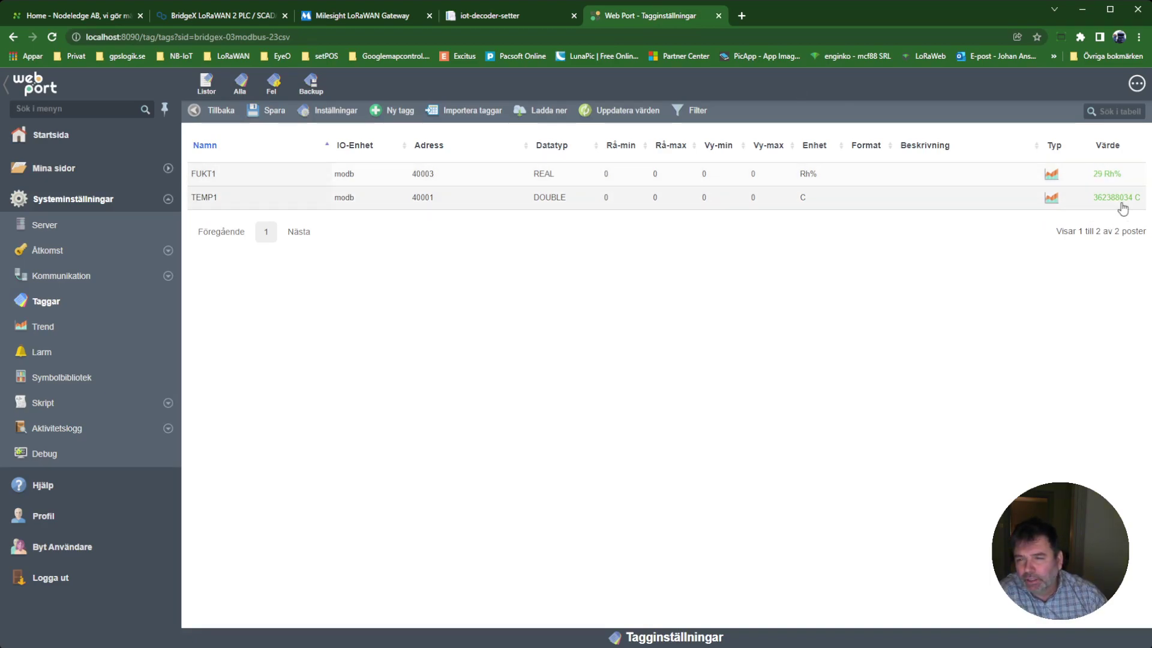
Change TEMP1's data type to REAL, save the tag list, and view the Modbus test gauges.
{"action": "left_click", "coordinate": [541, 199]}
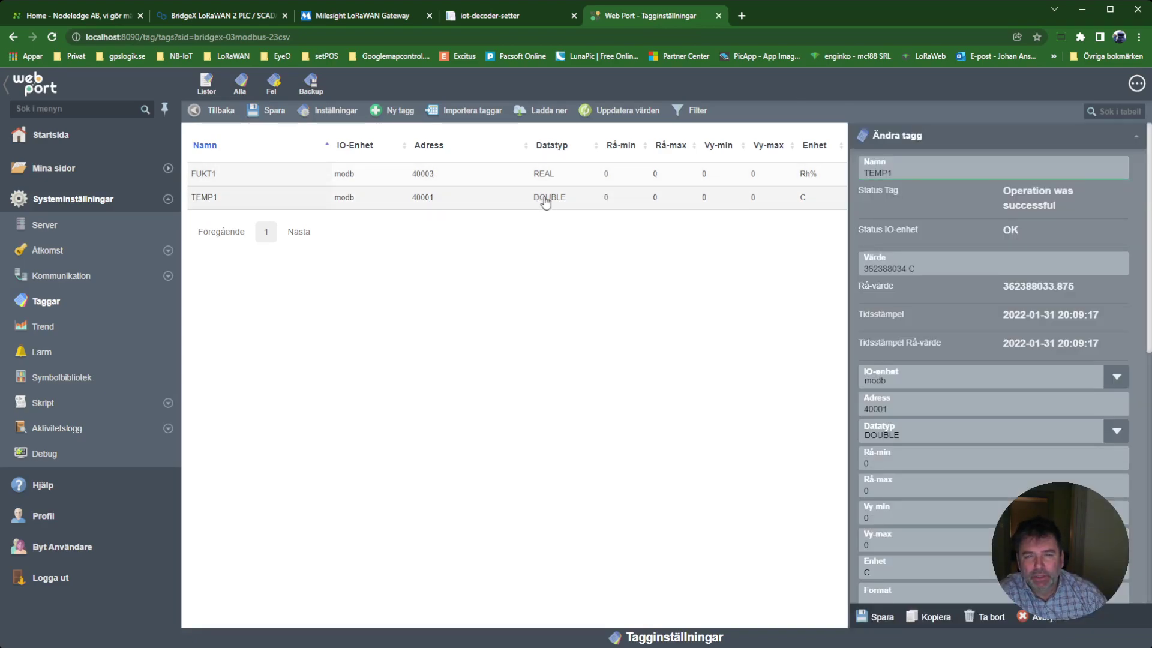
{"action": "left_click", "coordinate": [907, 435]}
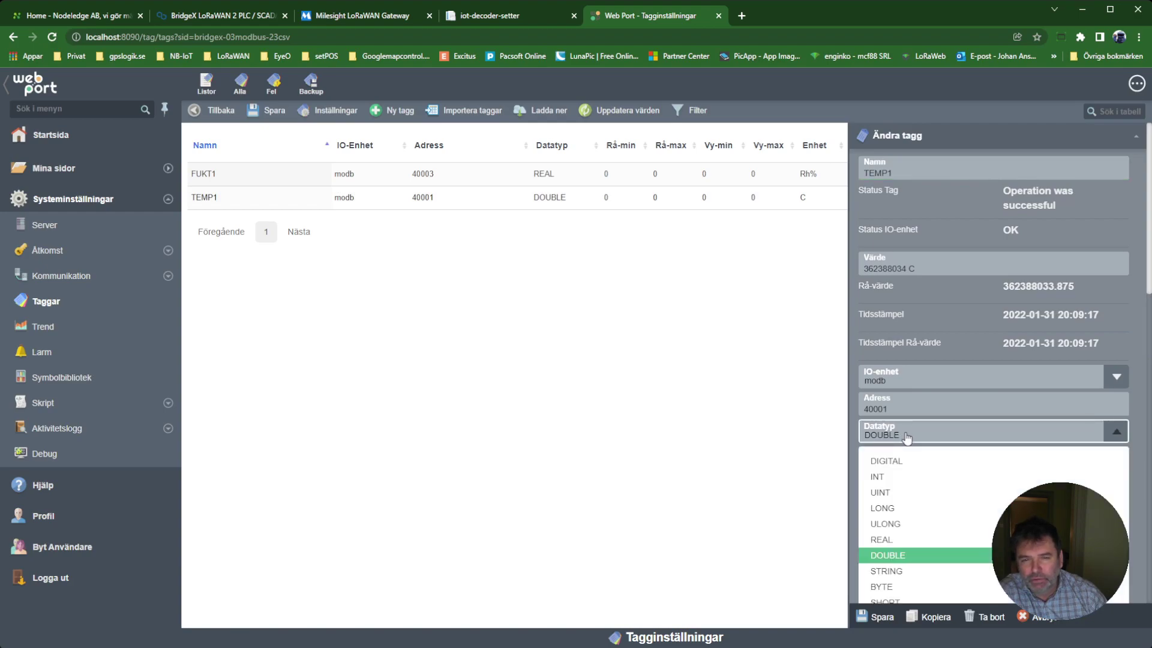
{"action": "left_click", "coordinate": [892, 539]}
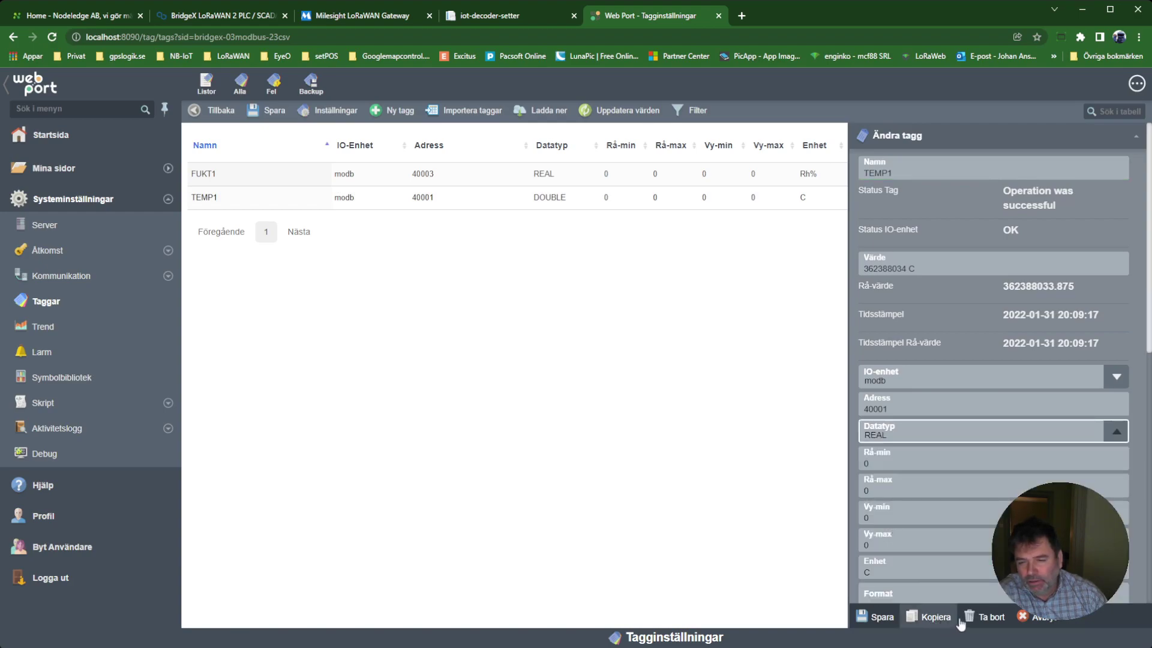
{"action": "left_click", "coordinate": [882, 617]}
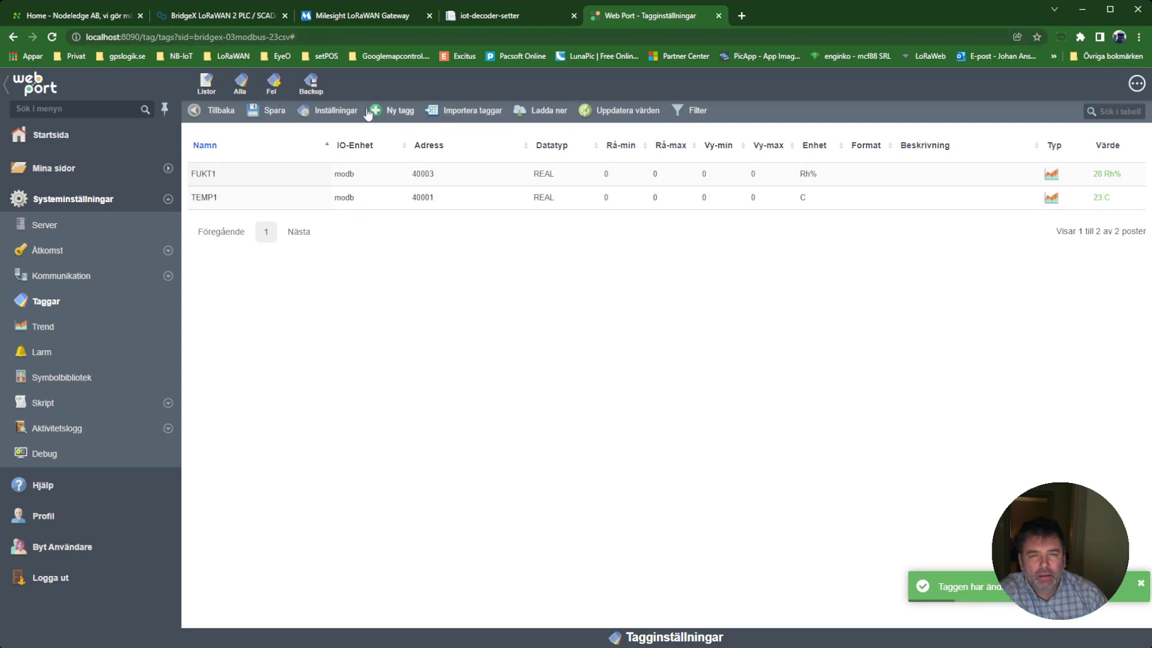
{"action": "left_click", "coordinate": [269, 111]}
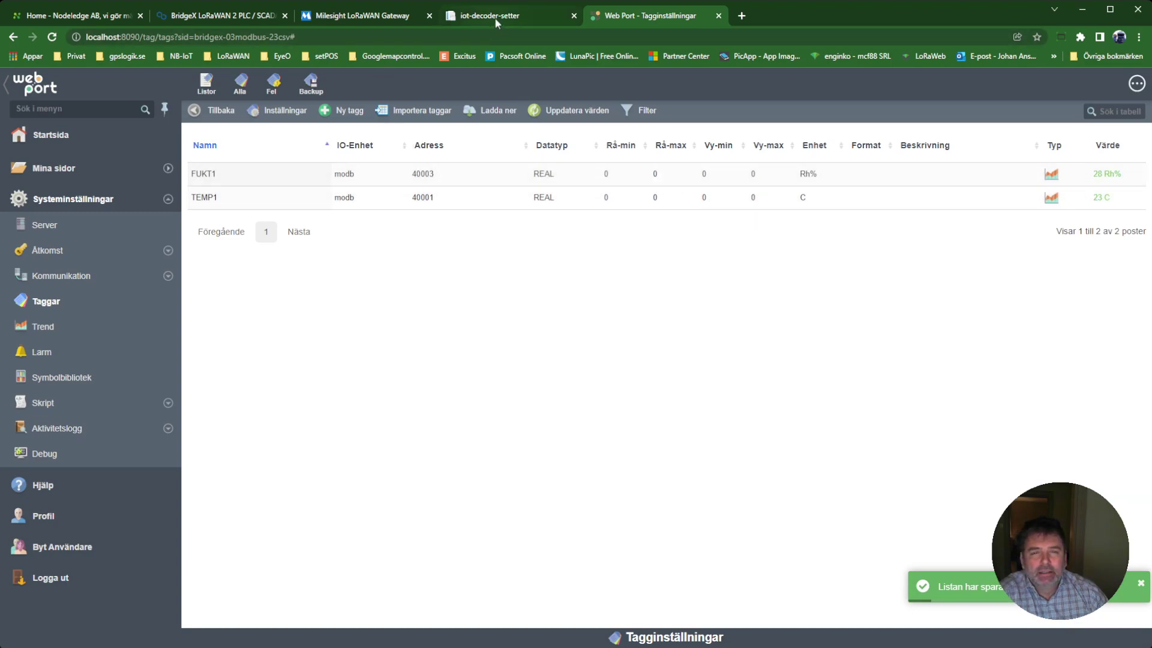
{"action": "left_click", "coordinate": [43, 171]}
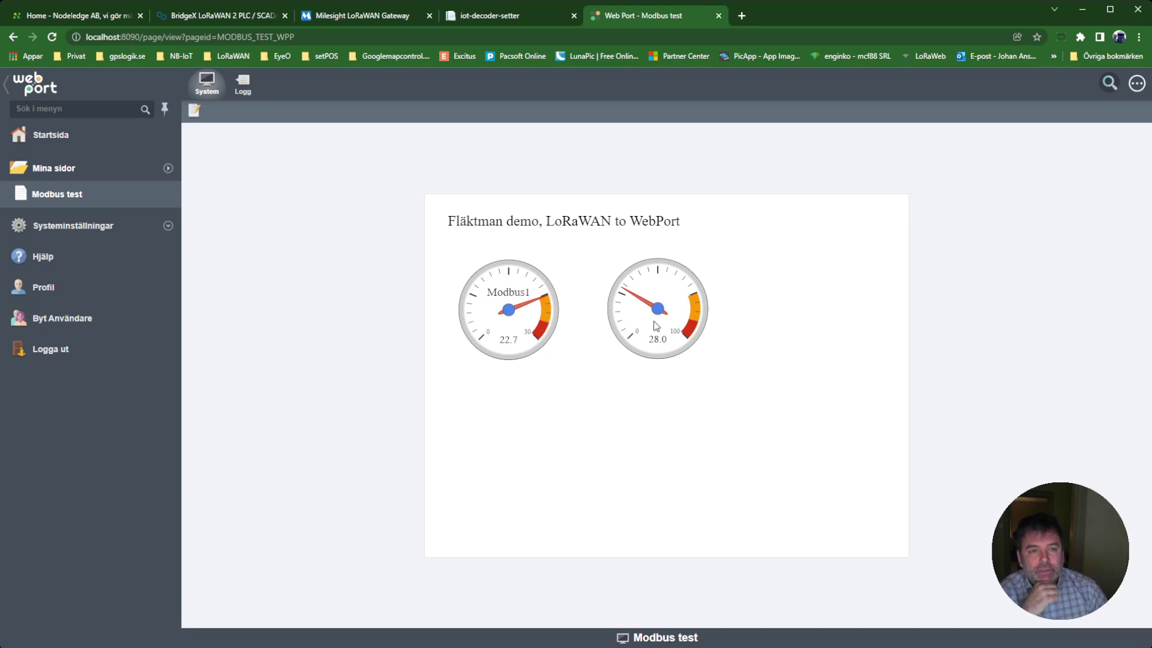
Return to the BridgeX Installation documentation page with its LoRaWAN-to-ModbusTCP diagram.
{"action": "left_click", "coordinate": [201, 19]}
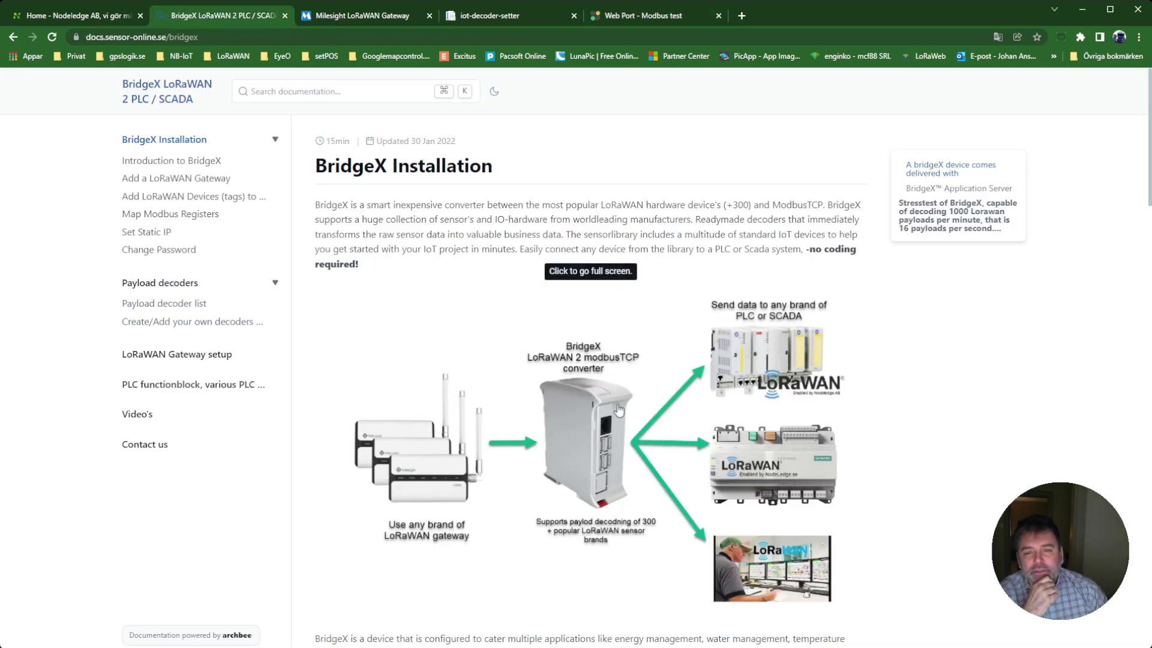